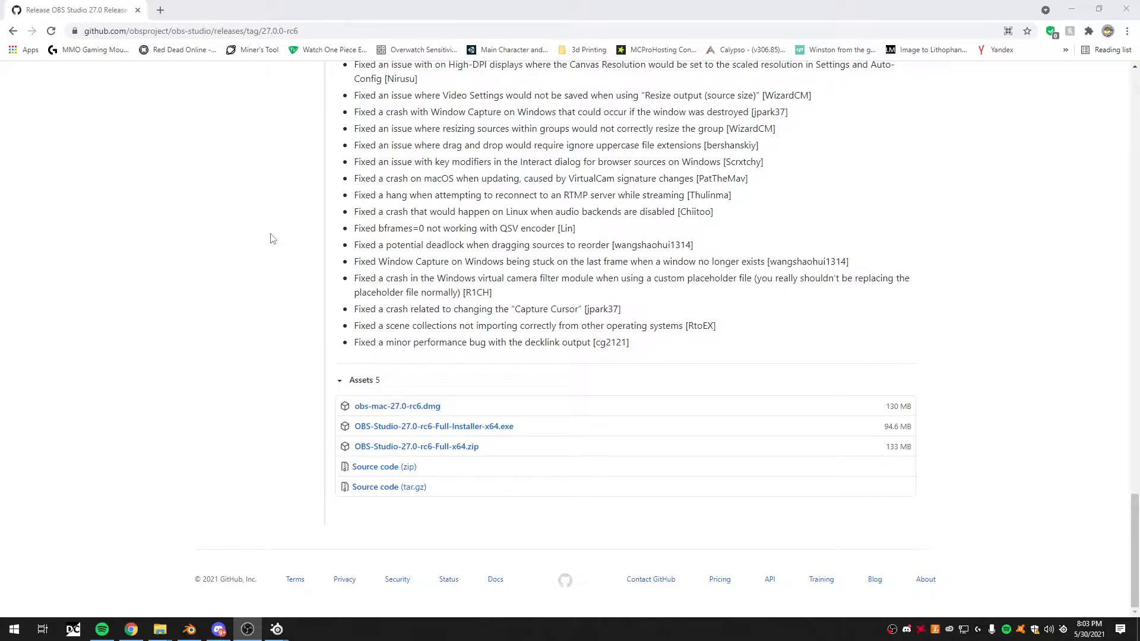
- Review the OBS Studio 27.0 Release Candidate 6 notes from the top down to the download assets
{"action": "scroll", "coordinate": [442, 294], "scroll_direction": "up", "scroll_amount": 20}
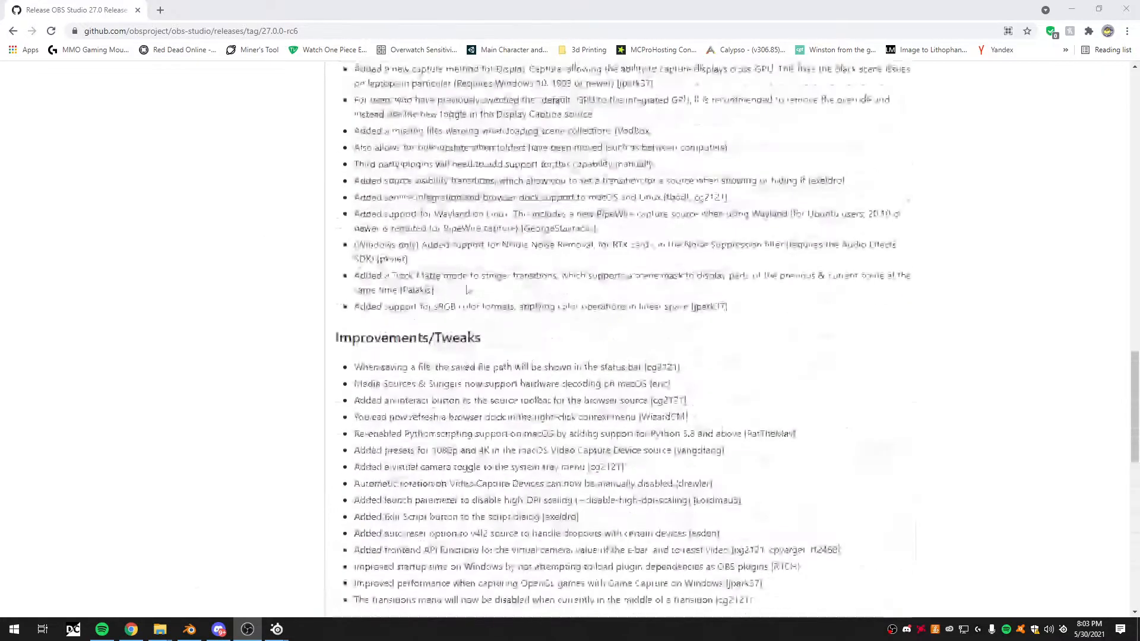
{"action": "scroll", "coordinate": [579, 309], "scroll_direction": "up", "scroll_amount": 5}
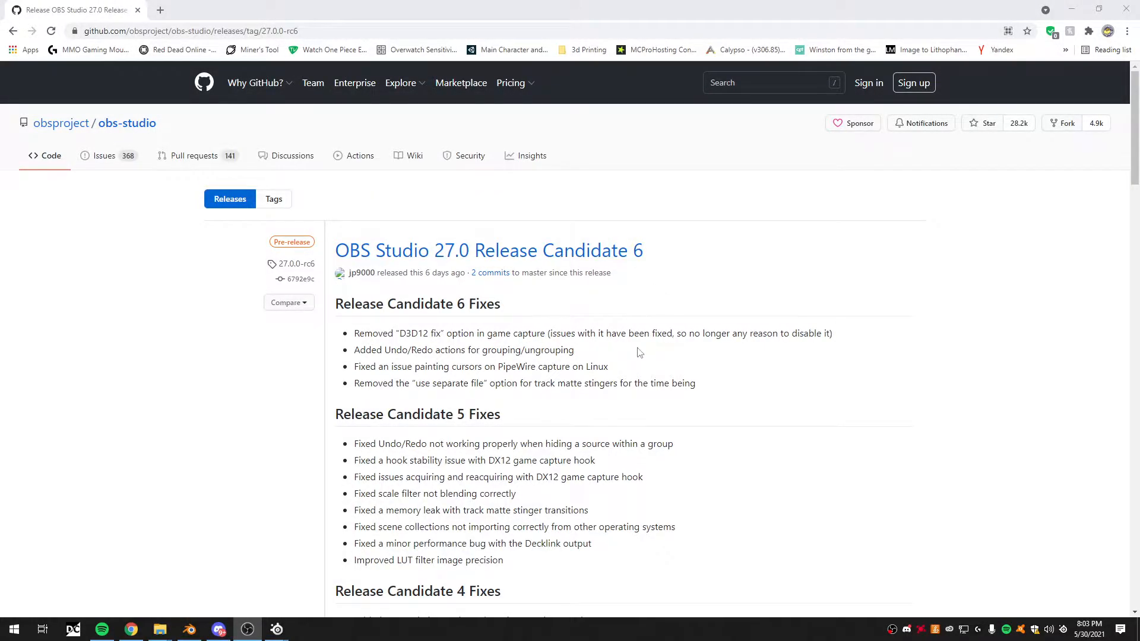
{"action": "scroll", "coordinate": [629, 309], "scroll_direction": "down", "scroll_amount": 20}
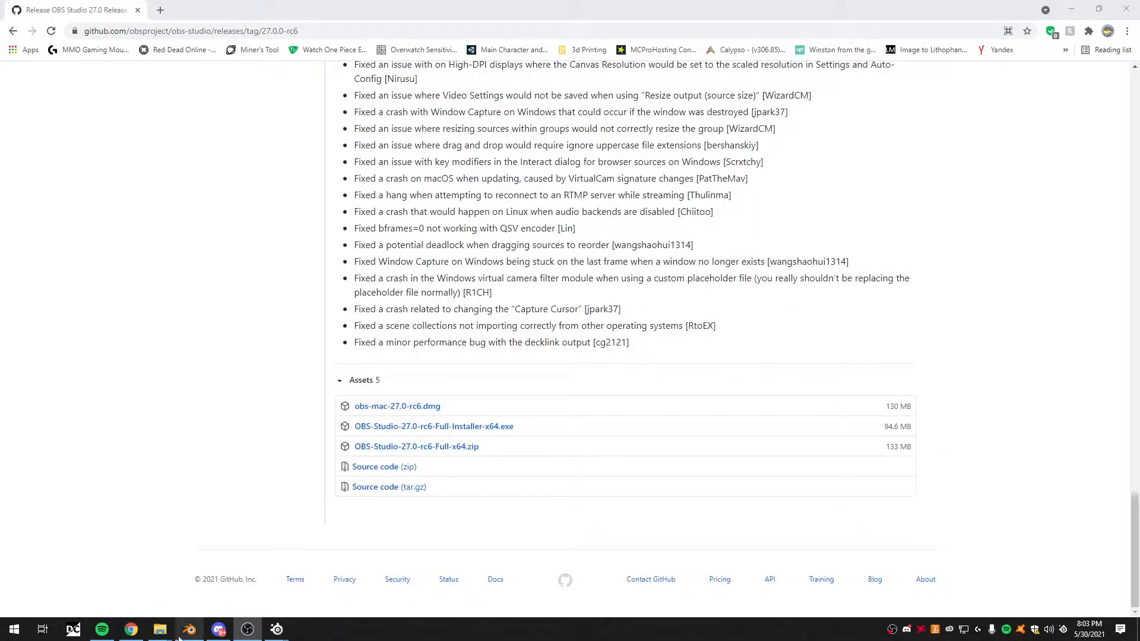
- In File Explorer, browse to OBS 27.0 RC6 > bin > 64bit, locate the obs64 application, and minimize the window
{"action": "mouse_move", "coordinate": [161, 628]}
{"action": "left_click", "coordinate": [196, 617]}
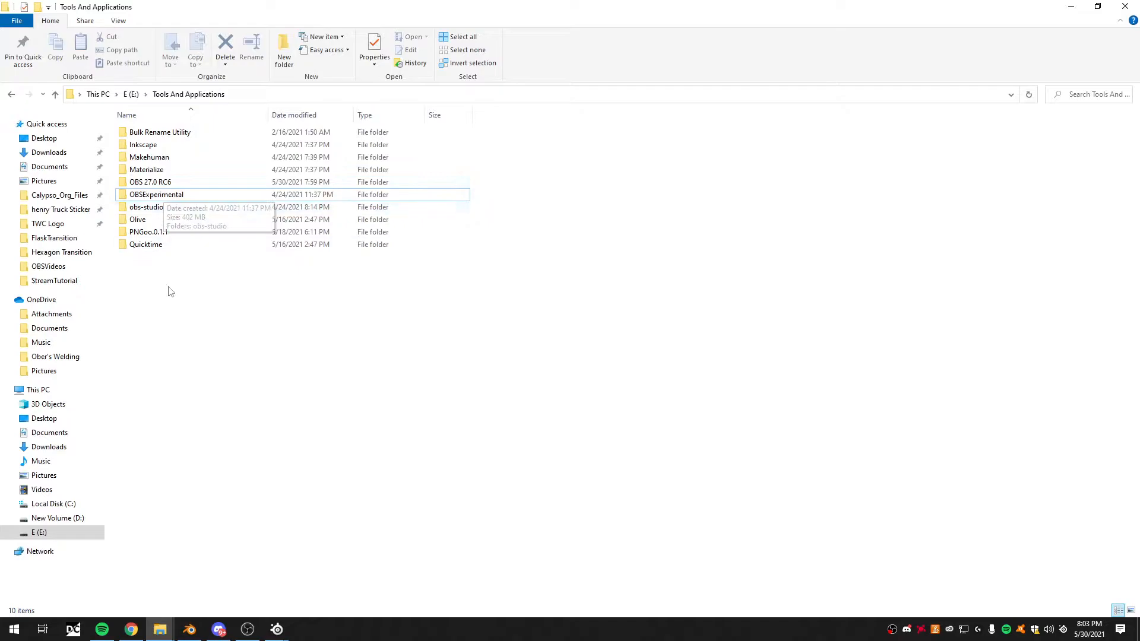
{"action": "double_click", "coordinate": [172, 183]}
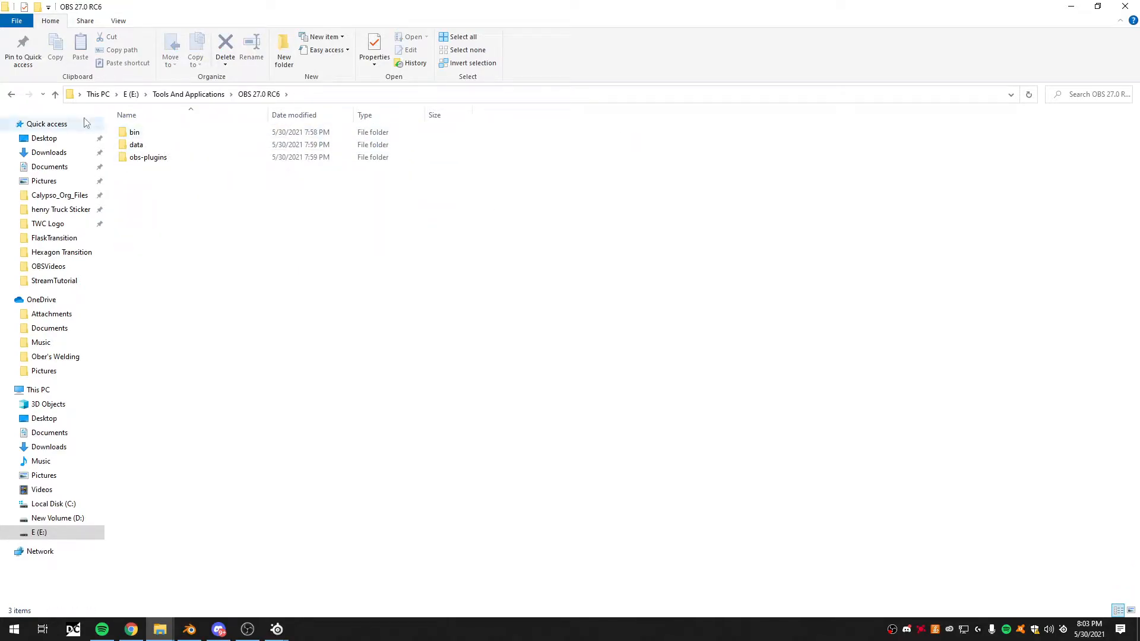
{"action": "double_click", "coordinate": [169, 133]}
{"action": "double_click", "coordinate": [171, 133]}
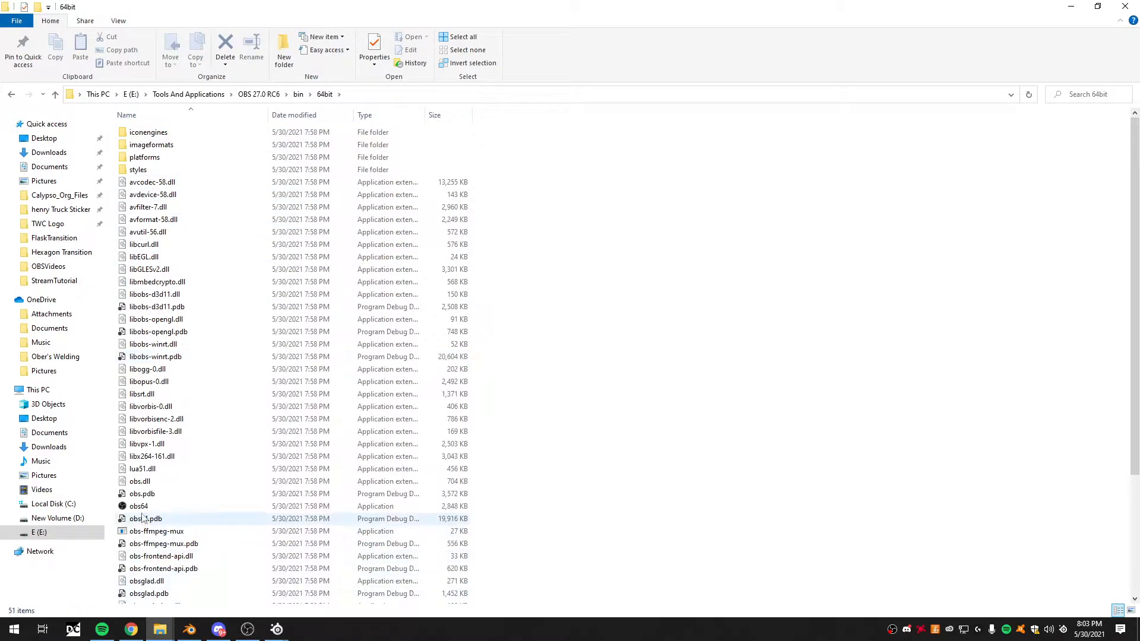
{"action": "left_click", "coordinate": [137, 508]}
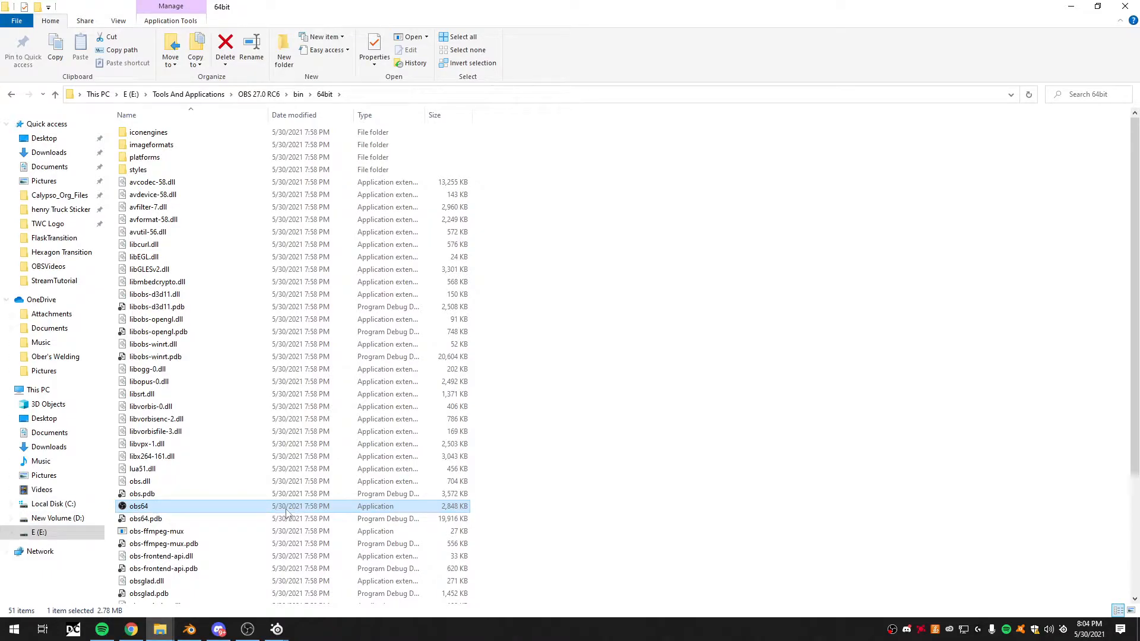
{"action": "left_click", "coordinate": [1071, 6]}
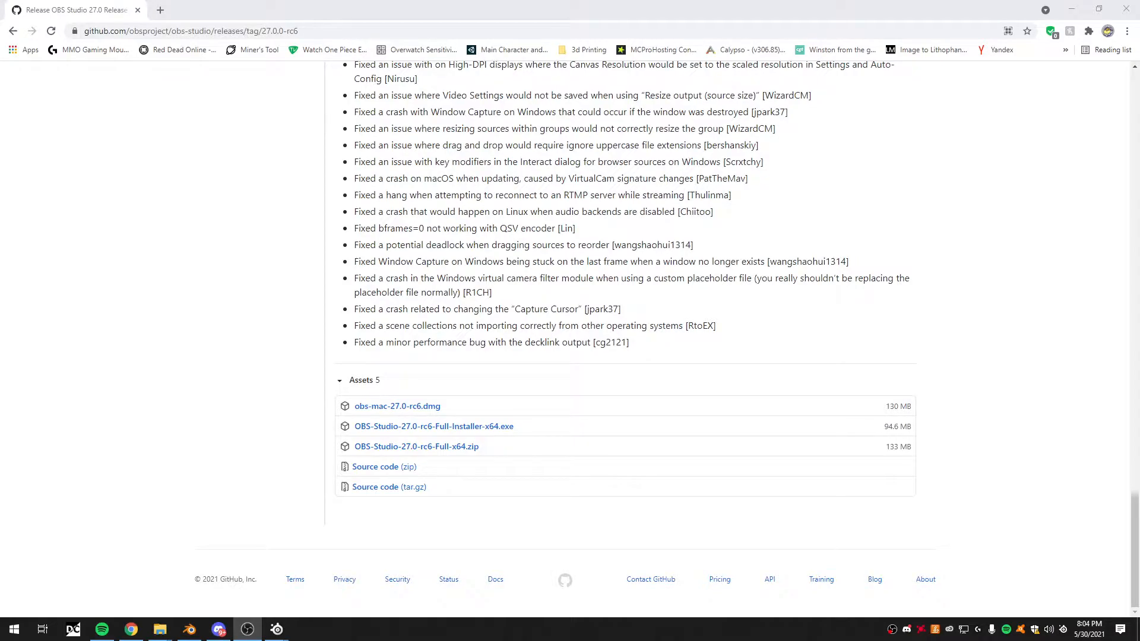
- Switch to OBS and examine the Stinger scene transition's options and the available transition types
{"action": "left_click_drag", "start_coordinate": [754, 640], "coordinate": [532, 3]}
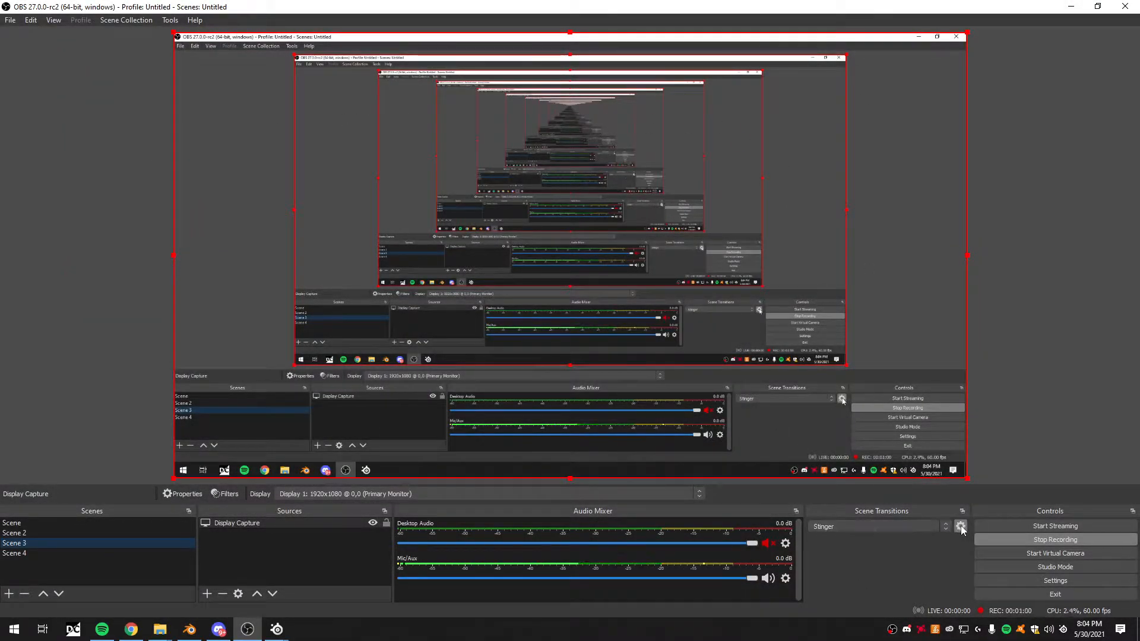
{"action": "left_click", "coordinate": [960, 528]}
{"action": "left_click", "coordinate": [961, 527]}
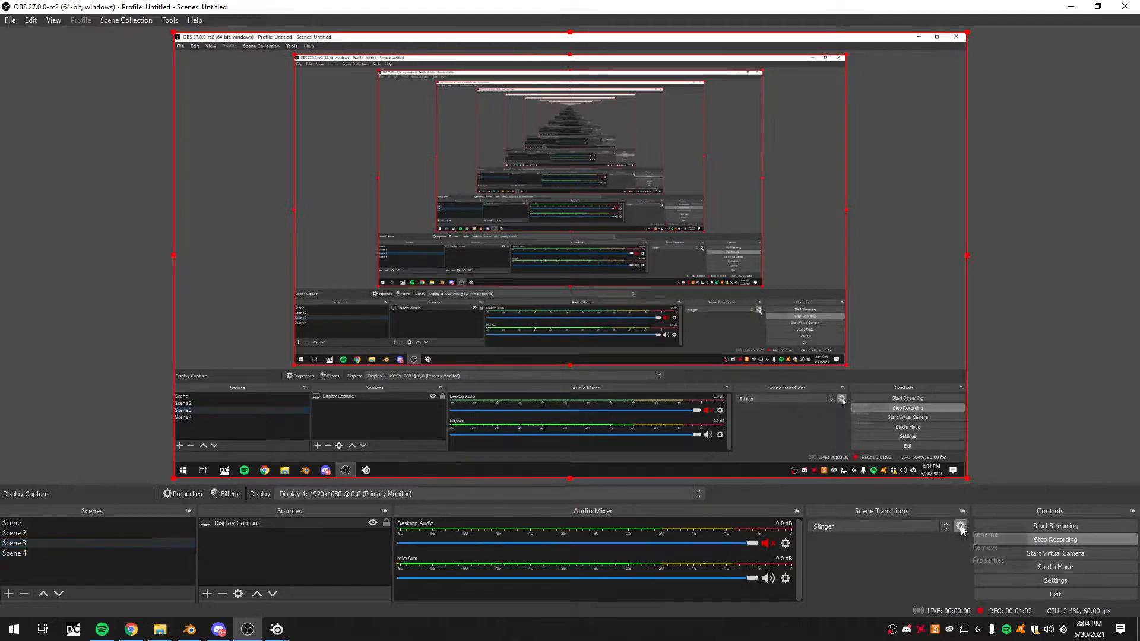
{"action": "left_click", "coordinate": [944, 552]}
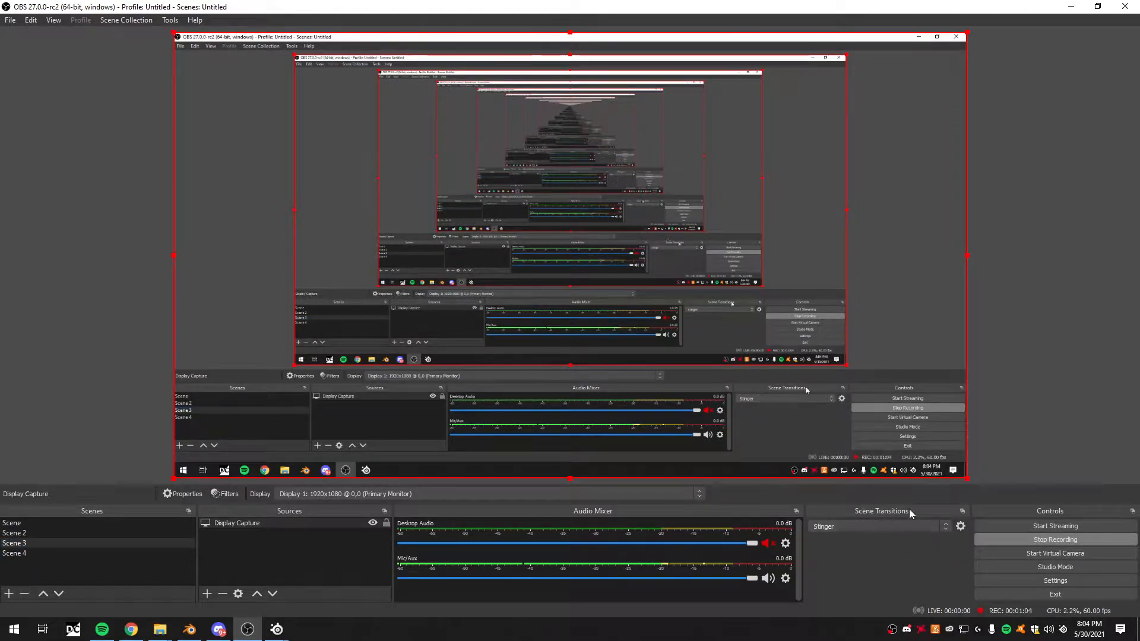
{"action": "left_click", "coordinate": [854, 526]}
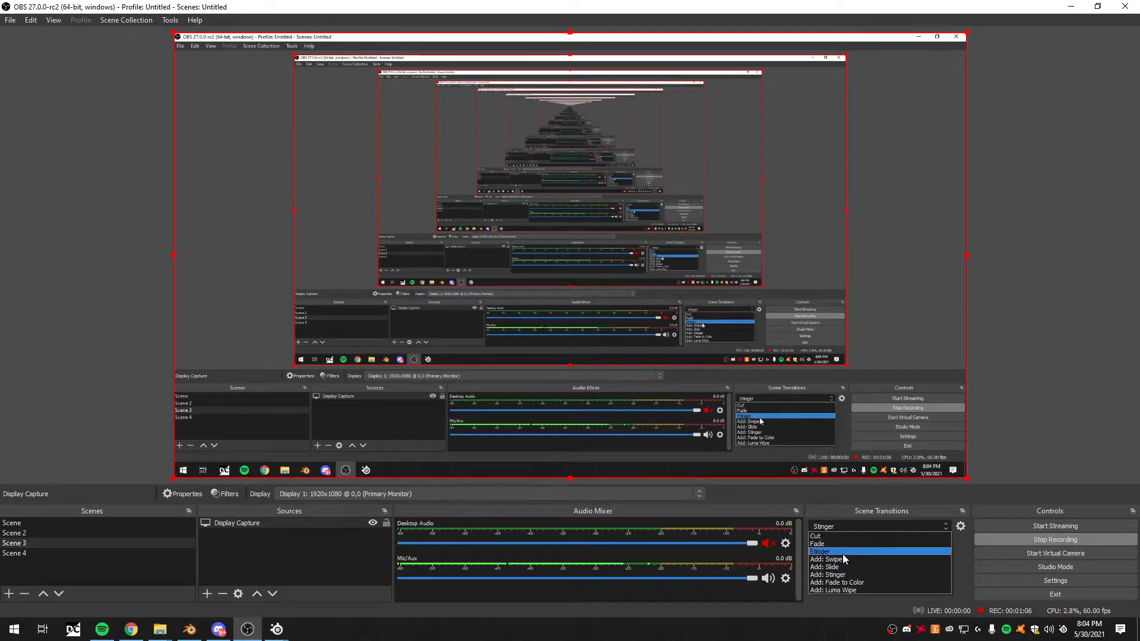
{"action": "left_click", "coordinate": [970, 555]}
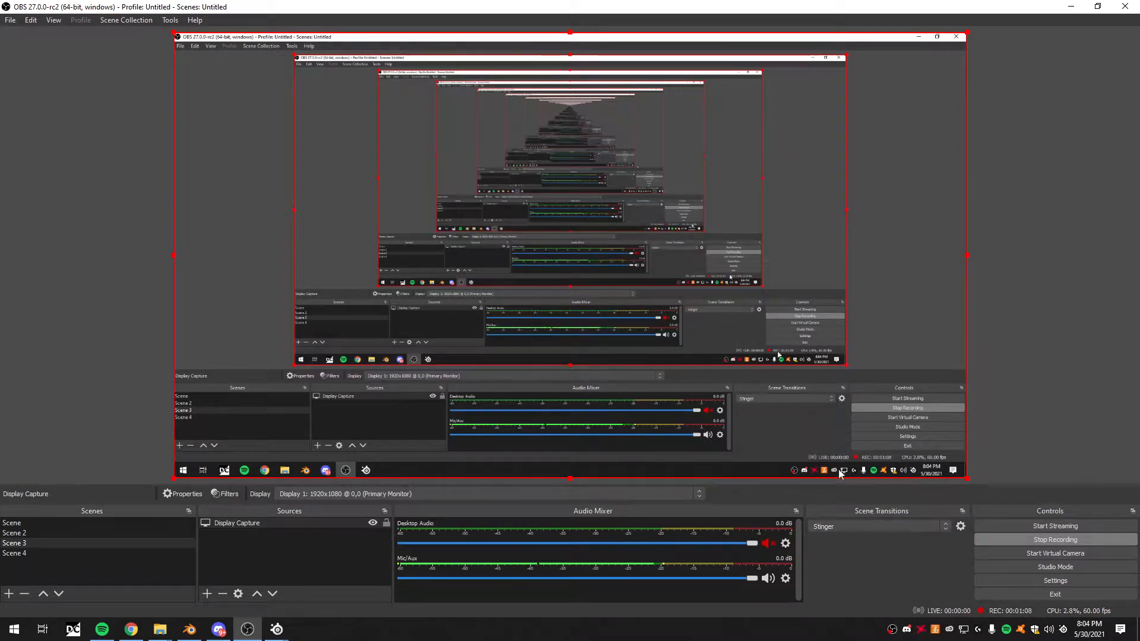
{"action": "left_click", "coordinate": [960, 526]}
{"action": "left_click", "coordinate": [895, 362]}
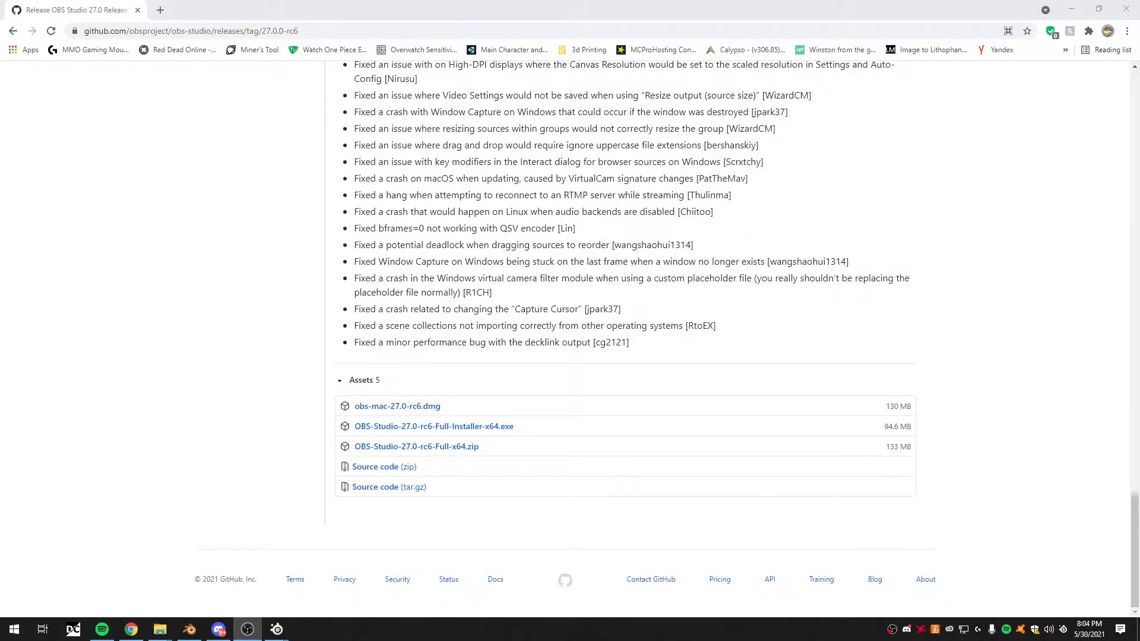
- Switch to Blender and scrub through the gold ring's animation, past frame 48 to frame 161
{"action": "left_click", "coordinate": [189, 630]}
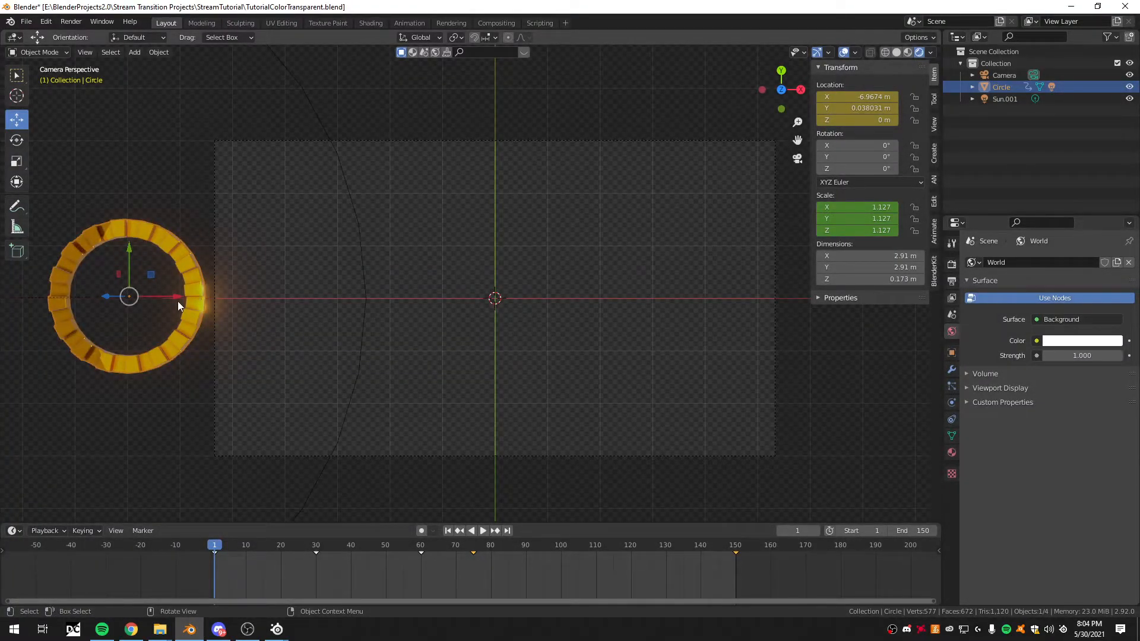
{"action": "left_click_drag", "start_coordinate": [177, 304], "coordinate": [476, 303]}
{"action": "right_click", "coordinate": [475, 303]}
{"action": "key", "text": "space"}
{"action": "left_click_drag", "start_coordinate": [224, 543], "coordinate": [379, 536]}
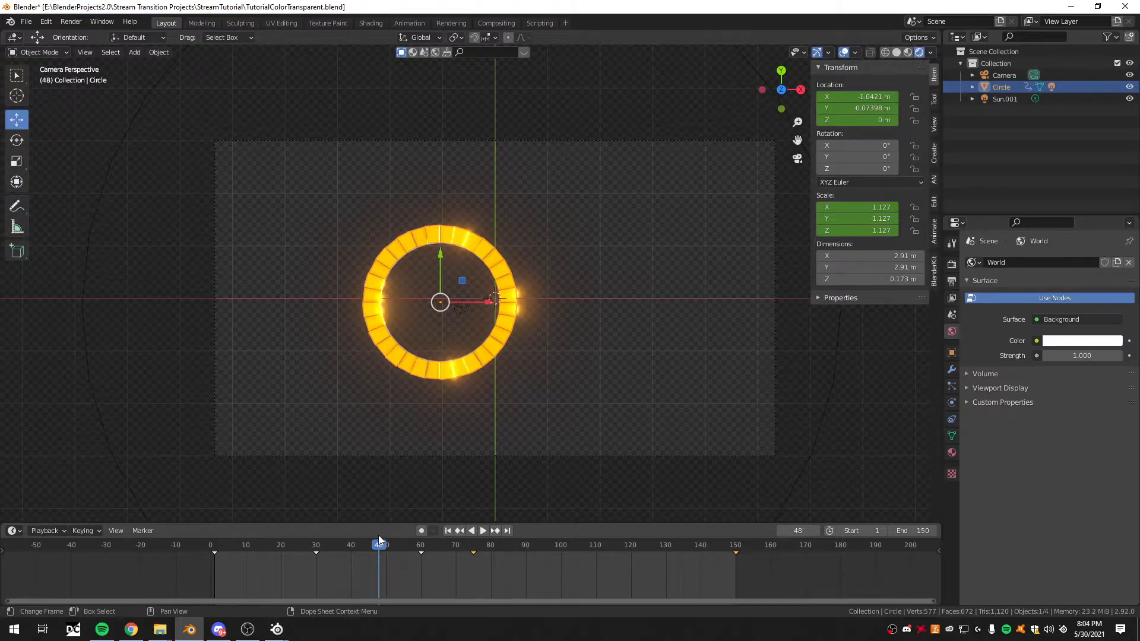
{"action": "left_click_drag", "start_coordinate": [378, 539], "coordinate": [773, 528]}
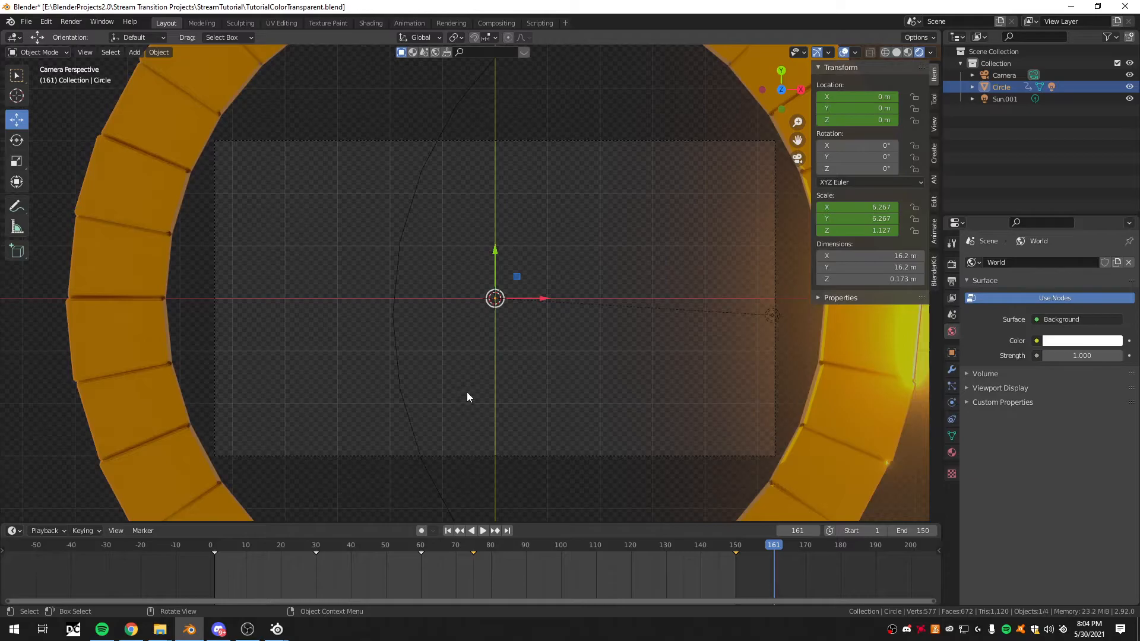
- Open TutorialTrackMatte.blend from the StreamTutorial folder without saving the current file
{"action": "left_click", "coordinate": [26, 21]}
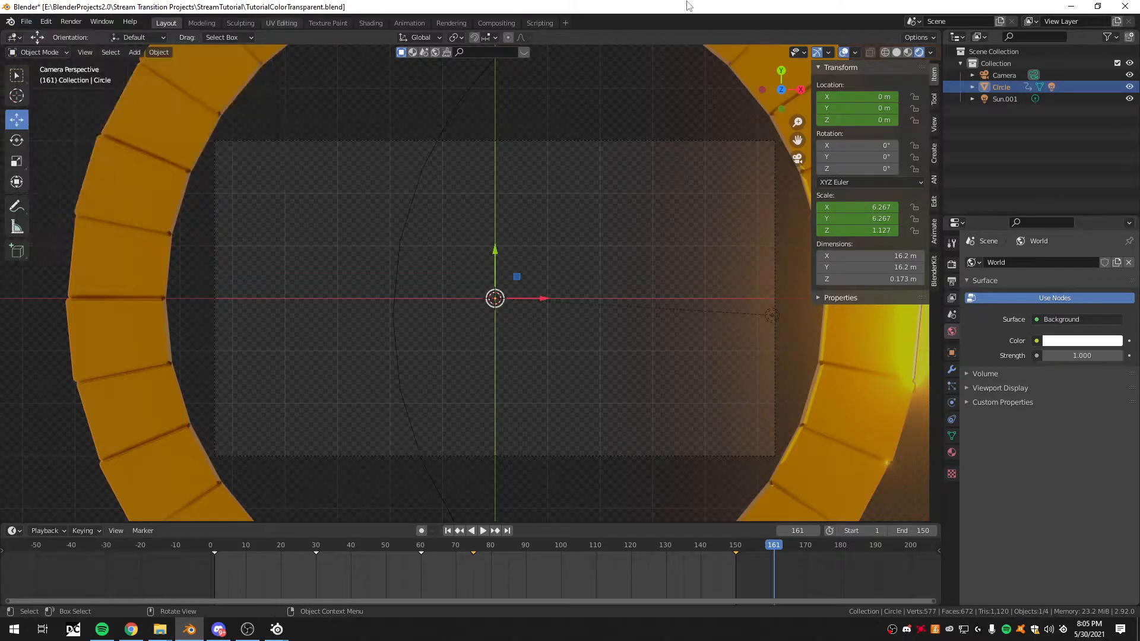
{"action": "left_click", "coordinate": [27, 22]}
{"action": "left_click", "coordinate": [44, 47]}
{"action": "left_click", "coordinate": [574, 343]}
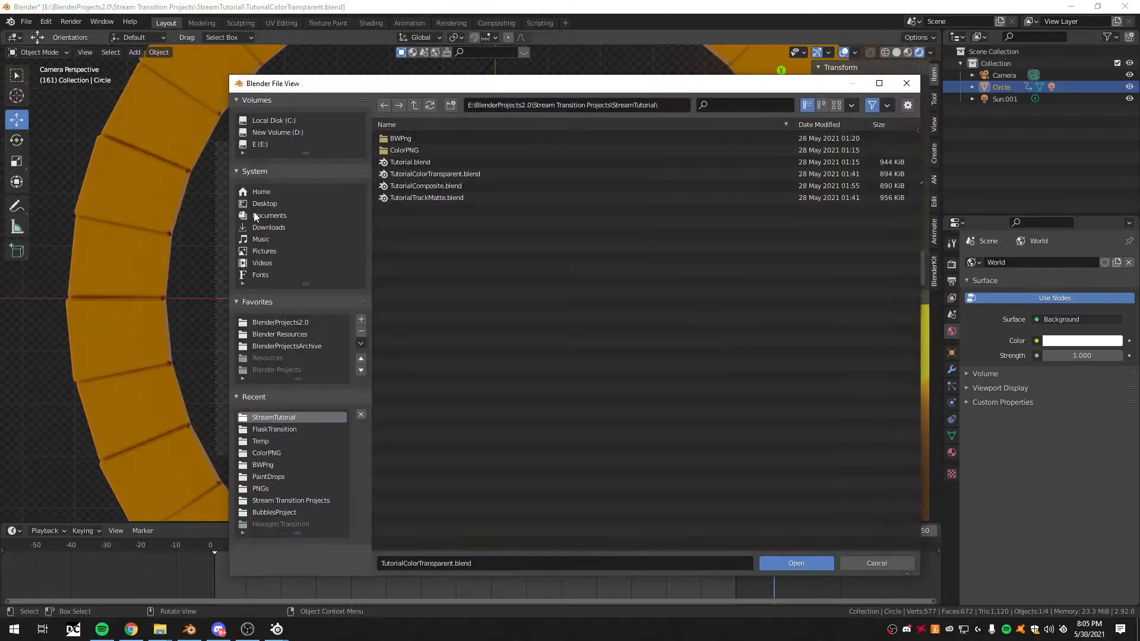
{"action": "left_click", "coordinate": [465, 197]}
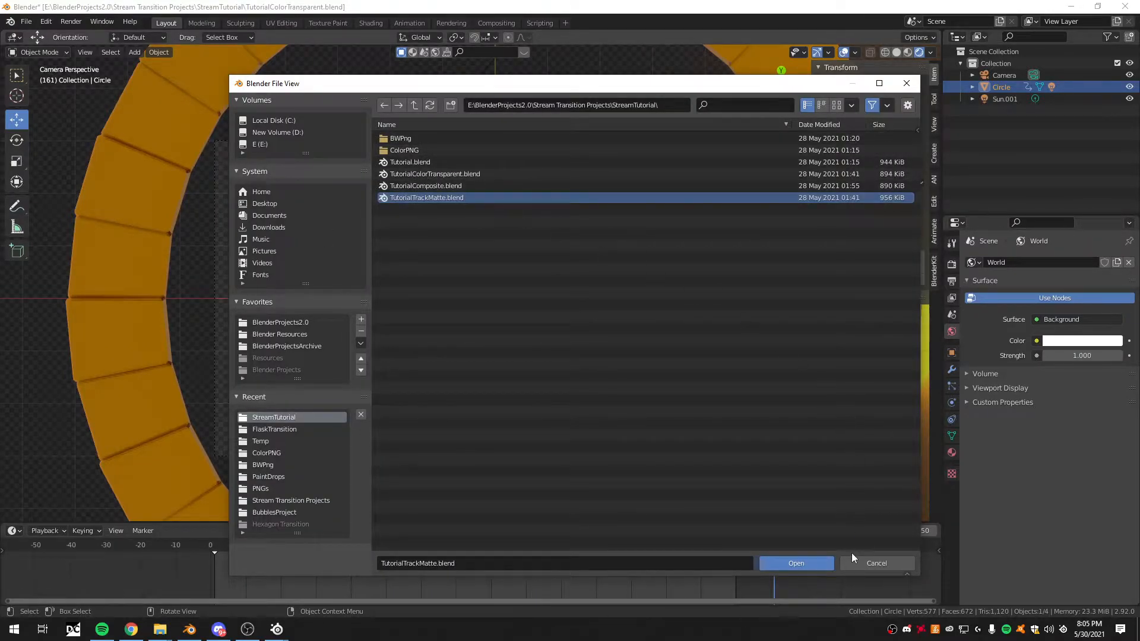
{"action": "left_click", "coordinate": [827, 562]}
- Scrub the Video Editing sequencer to 1+25 and reload TutorialTrackMatte.blend without saving
{"action": "middle_click_drag", "start_coordinate": [832, 173], "coordinate": [770, 221]}
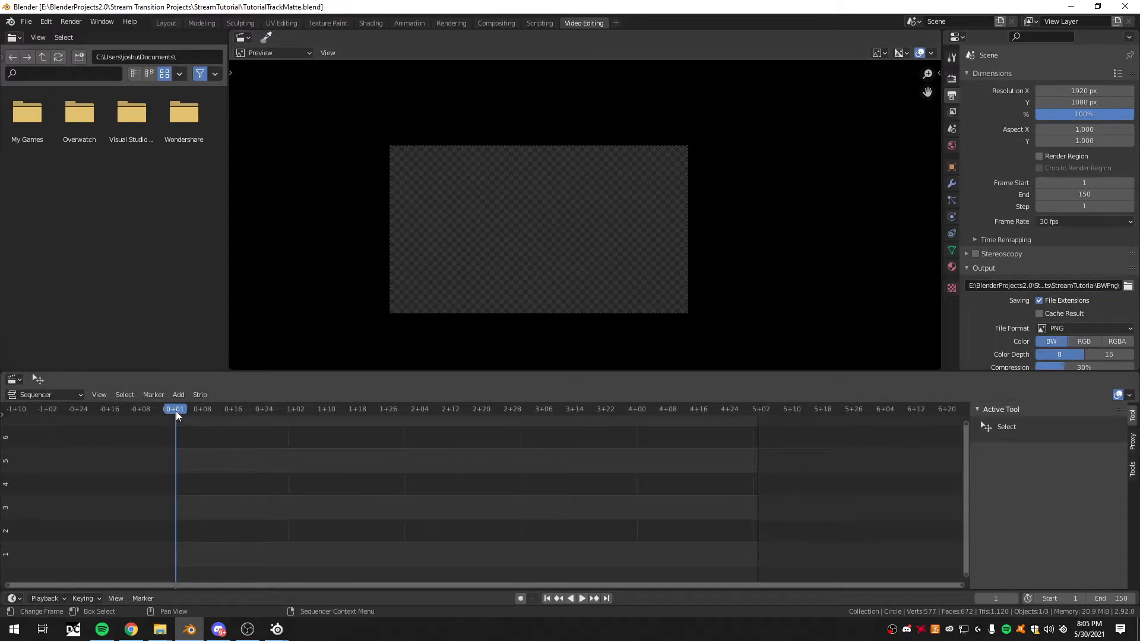
{"action": "left_click_drag", "start_coordinate": [177, 411], "coordinate": [385, 411]}
{"action": "left_click", "coordinate": [26, 21]}
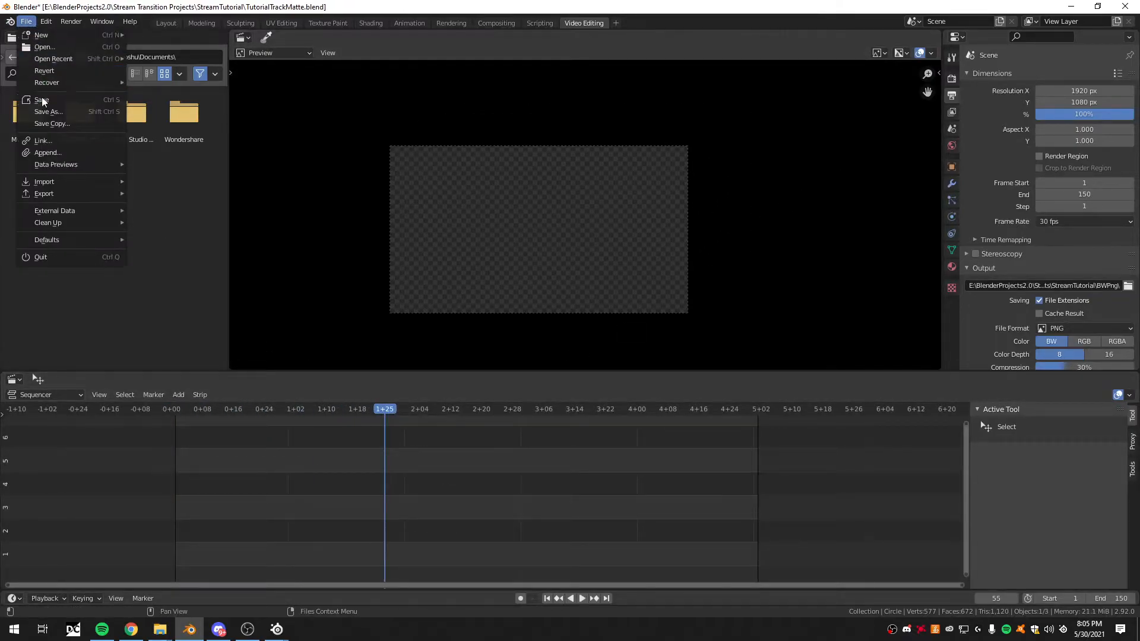
{"action": "left_click", "coordinate": [62, 46]}
{"action": "left_click", "coordinate": [606, 336]}
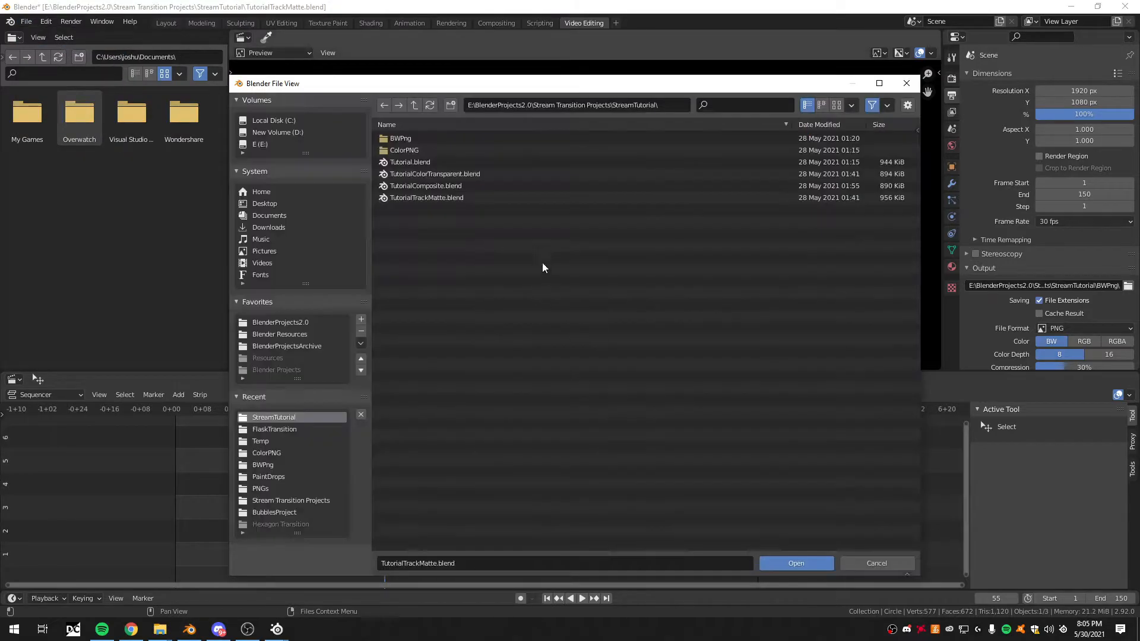
{"action": "left_click", "coordinate": [432, 201]}
{"action": "left_click", "coordinate": [790, 564]}
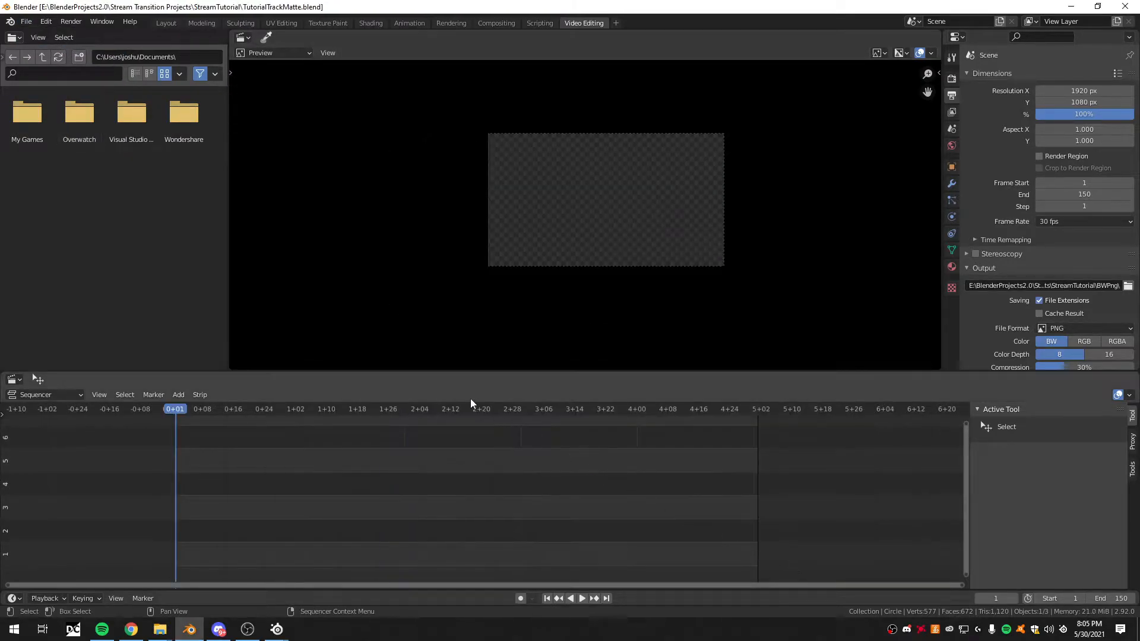
- Switch to the Layout workspace to show the track matte circle in the camera view
{"action": "left_click", "coordinate": [166, 23]}
{"action": "scroll", "coordinate": [389, 261], "scroll_direction": "down", "scroll_amount": 1}
{"action": "scroll", "coordinate": [415, 263], "scroll_direction": "up", "scroll_amount": 3}
{"action": "middle_click_drag", "start_coordinate": [550, 268], "coordinate": [532, 286], "text": "shift"}
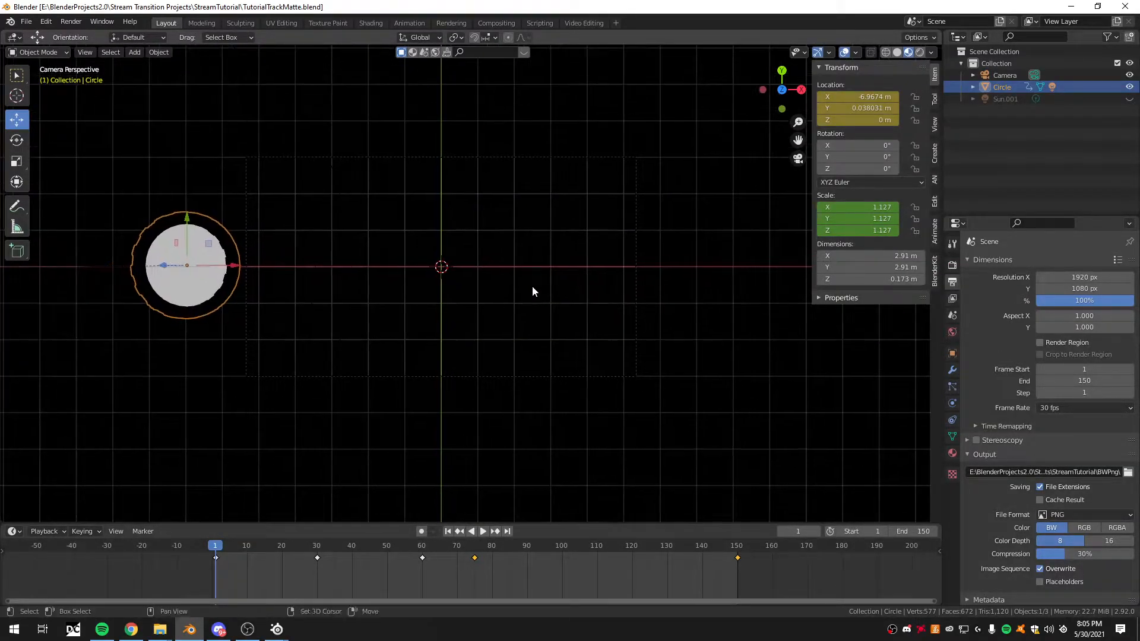
- Play and scrub the white-filled circle's matte animation, stopping at frame 38
{"action": "key", "text": "space"}
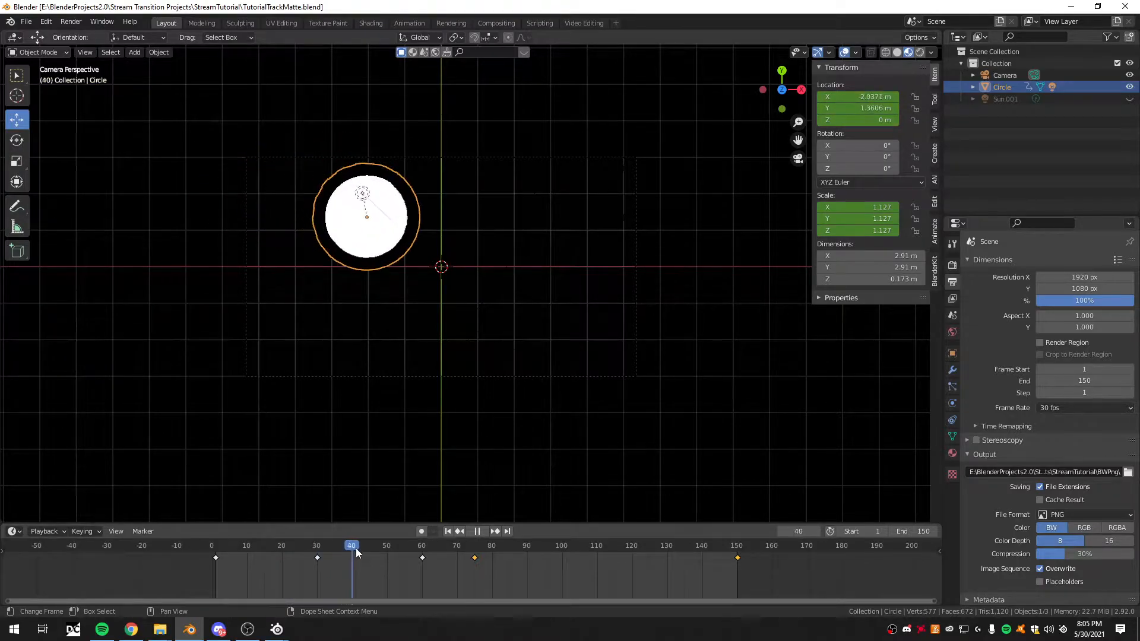
{"action": "key", "text": "space"}
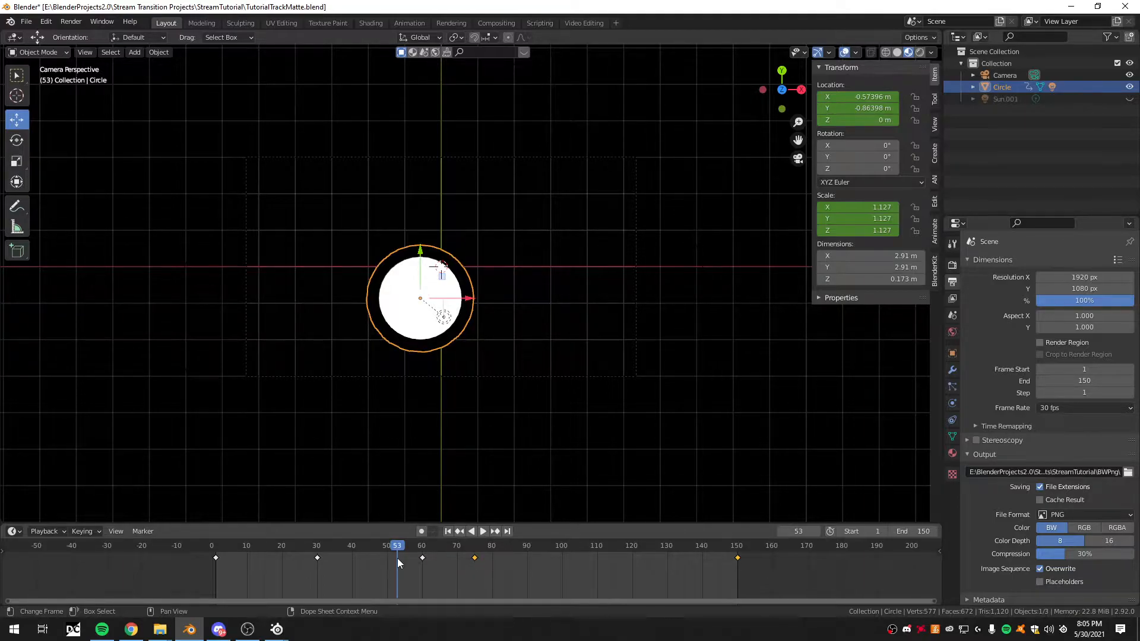
{"action": "key", "text": "space"}
{"action": "left_click_drag", "start_coordinate": [483, 561], "coordinate": [344, 567]}
{"action": "key", "text": "space"}
- Select the circle and examine the base colors of its materials, Material.002 for the inner disc and Material.001 for the ring
{"action": "left_click", "coordinate": [506, 126]}
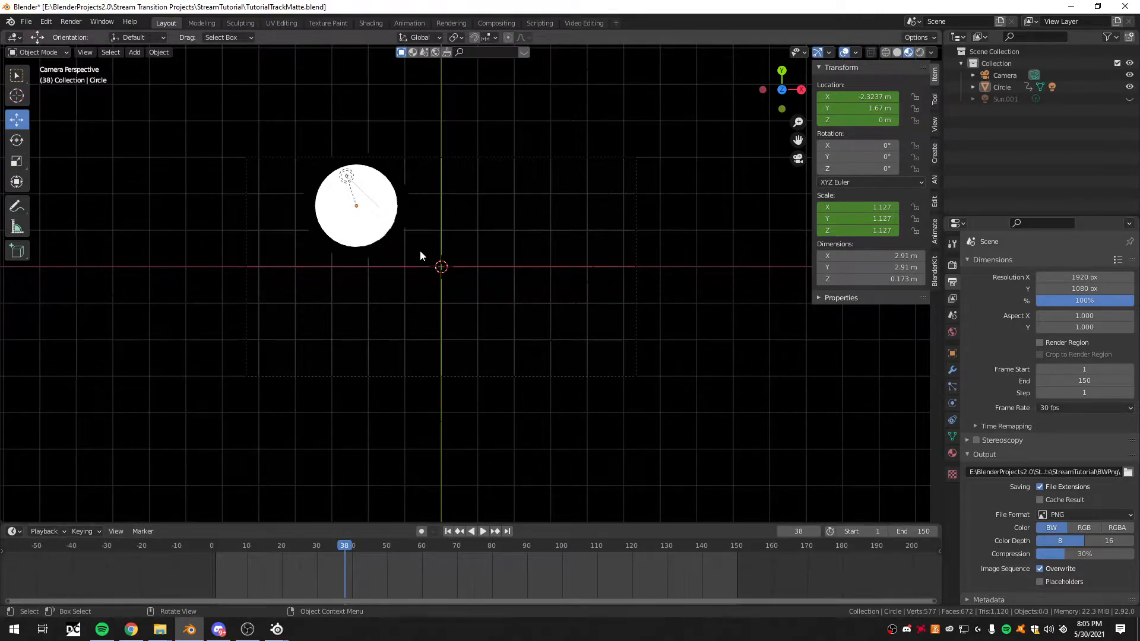
{"action": "left_click", "coordinate": [339, 218]}
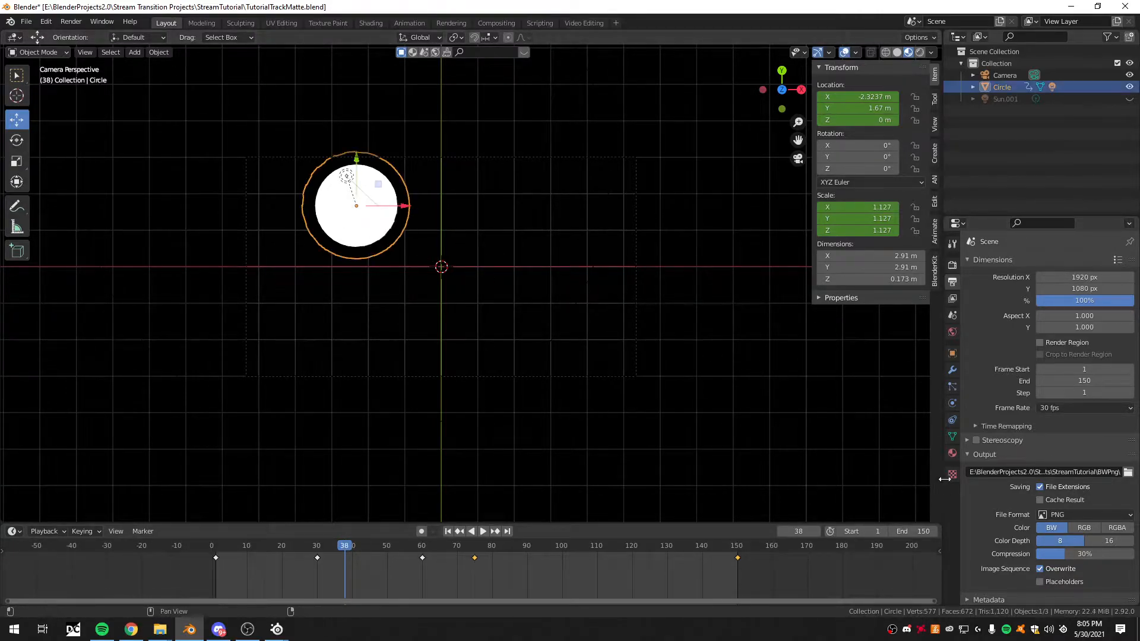
{"action": "left_click", "coordinate": [952, 452]}
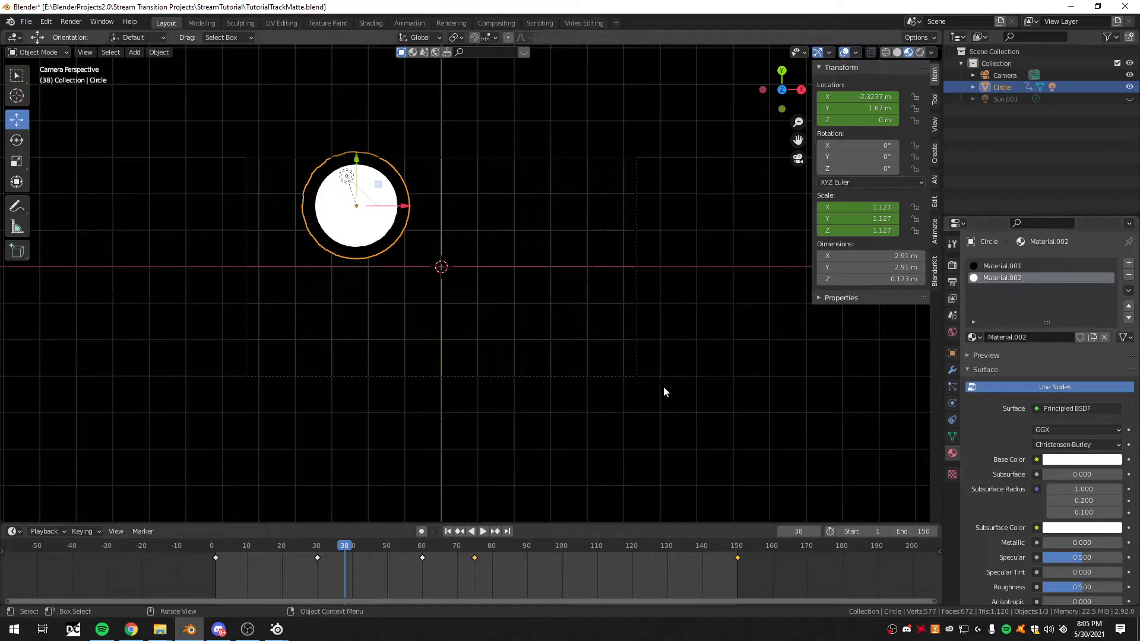
{"action": "left_click", "coordinate": [1067, 460]}
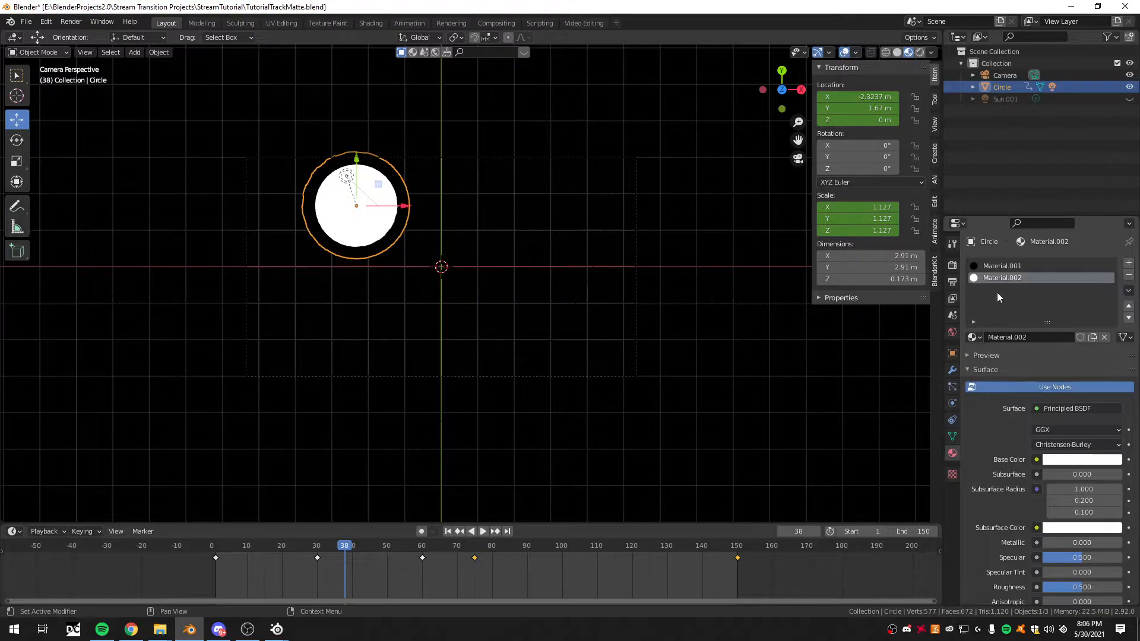
{"action": "left_click", "coordinate": [1004, 266]}
{"action": "left_click", "coordinate": [1100, 461]}
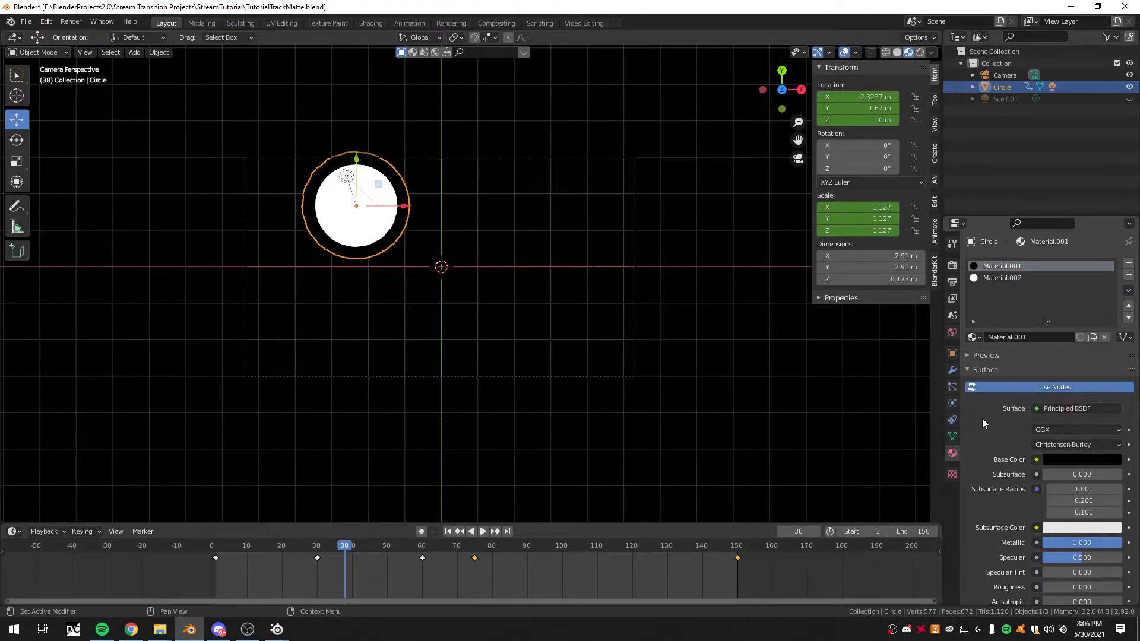
- Scrub the matte animation past frame 65 to frame 169 to examine the circle growing over the camera frame
{"action": "left_click_drag", "start_coordinate": [335, 544], "coordinate": [433, 547]}
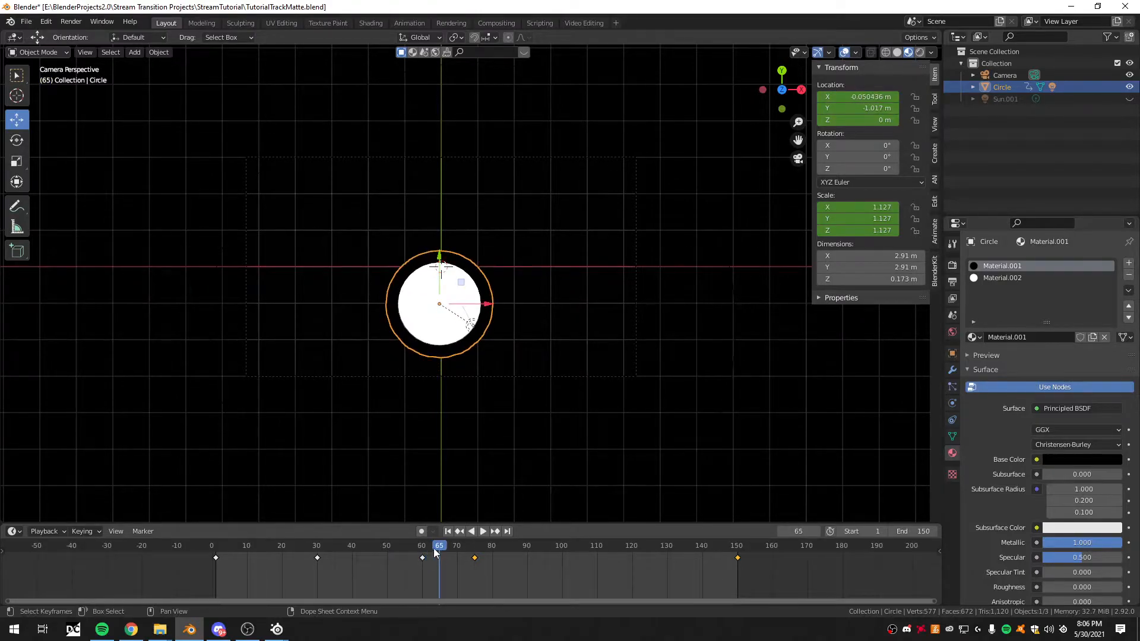
{"action": "left_click_drag", "start_coordinate": [440, 547], "coordinate": [804, 558]}
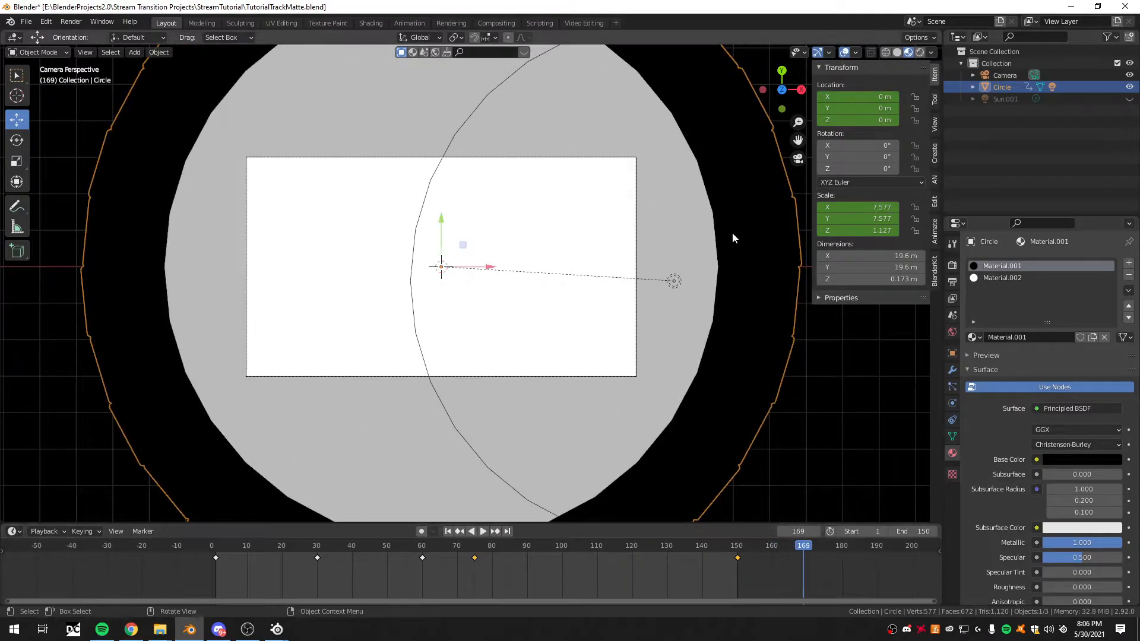
- Open TutorialComposite.blend from the StreamTutorial folder, discarding the changes to the track matte file
{"action": "left_click", "coordinate": [29, 26]}
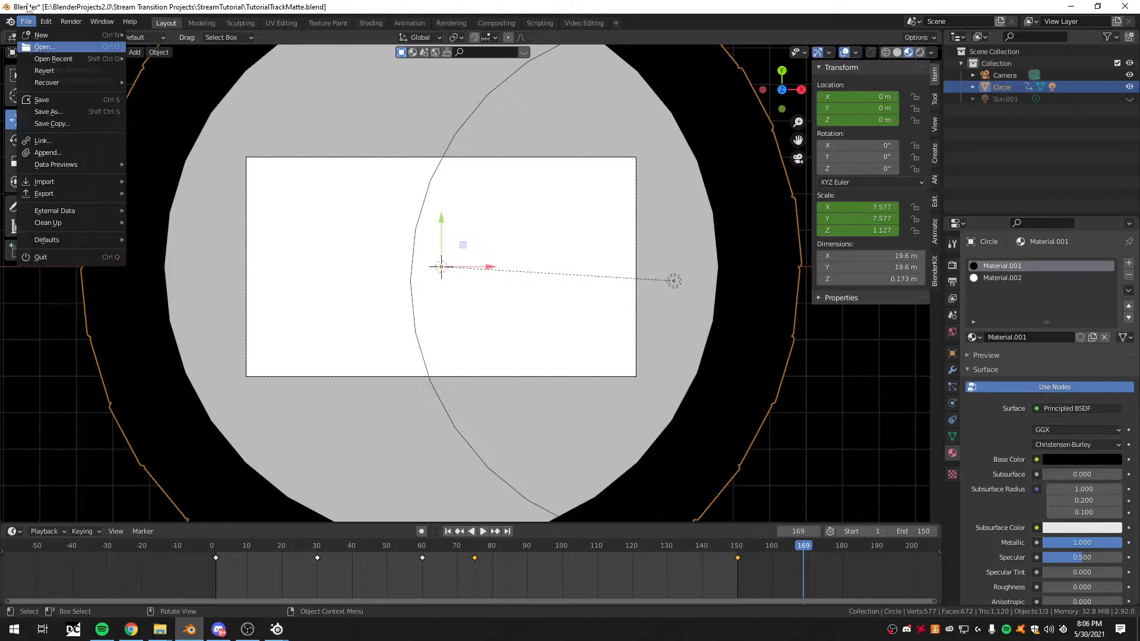
{"action": "left_click", "coordinate": [56, 49]}
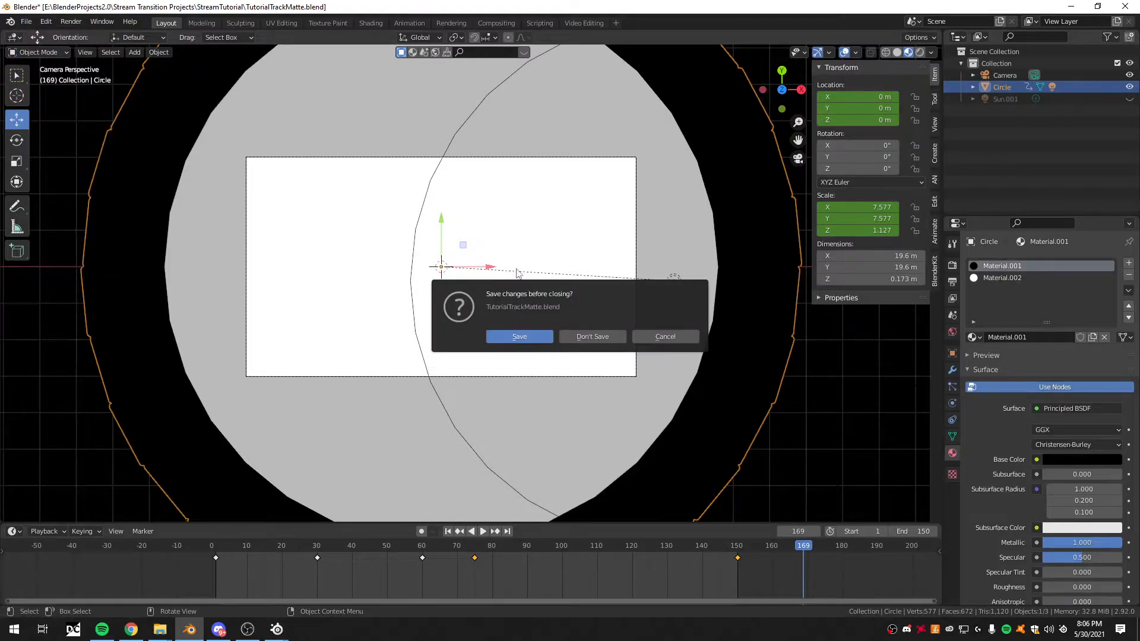
{"action": "left_click", "coordinate": [585, 338]}
{"action": "left_click", "coordinate": [460, 186]}
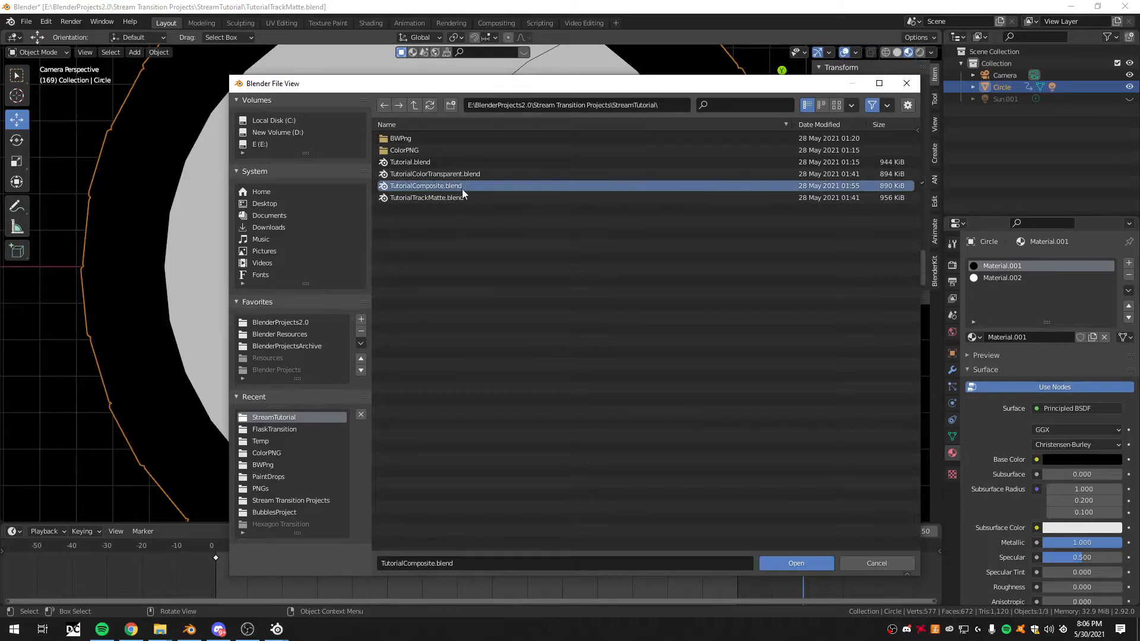
{"action": "left_click", "coordinate": [805, 561]}
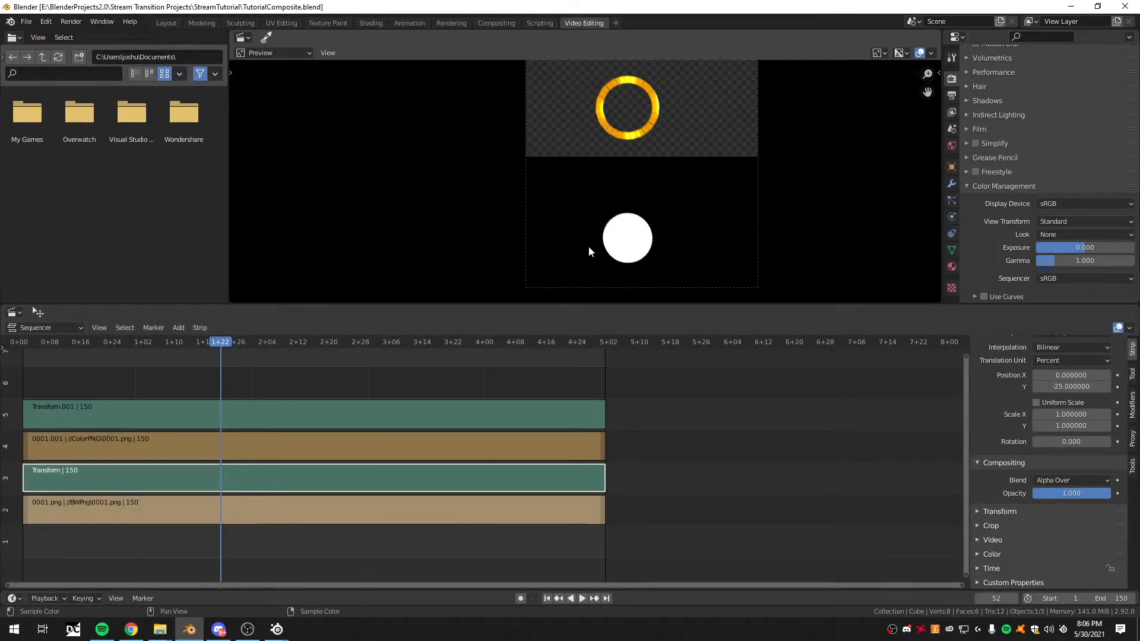
- Enlarge the sequencer's preview area and reposition the view so the whole stacked composite is shown
{"action": "left_click_drag", "start_coordinate": [613, 304], "coordinate": [614, 381]}
{"action": "middle_click_drag", "start_coordinate": [660, 230], "coordinate": [571, 237]}
{"action": "middle_click_drag", "start_coordinate": [533, 176], "coordinate": [535, 185]}
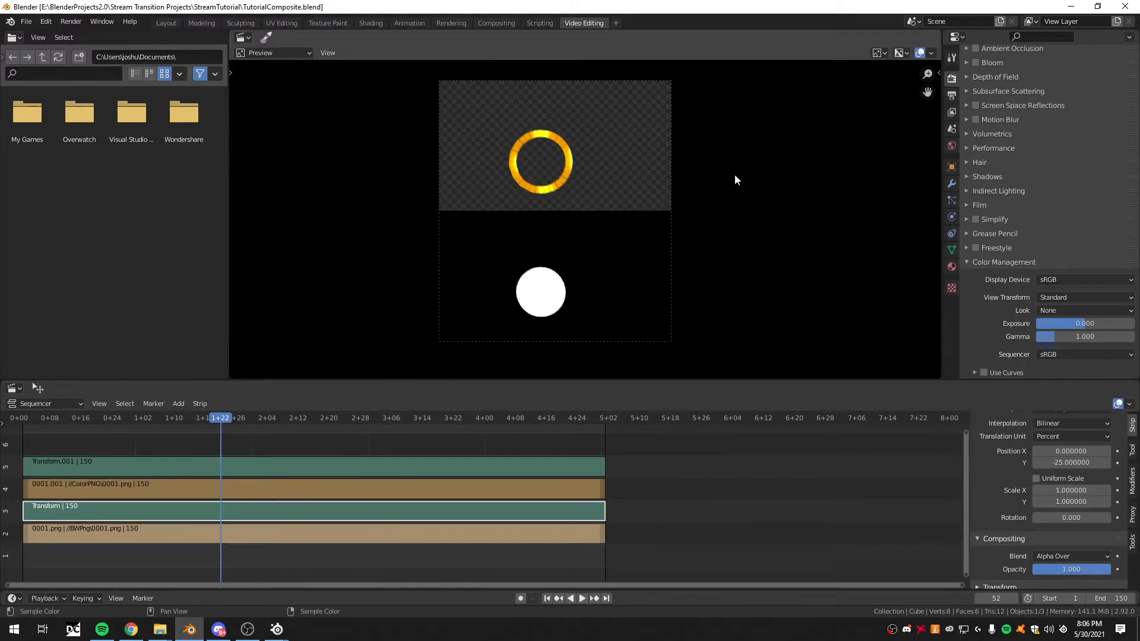
{"action": "scroll", "coordinate": [1090, 206], "scroll_direction": "up", "scroll_amount": 5}
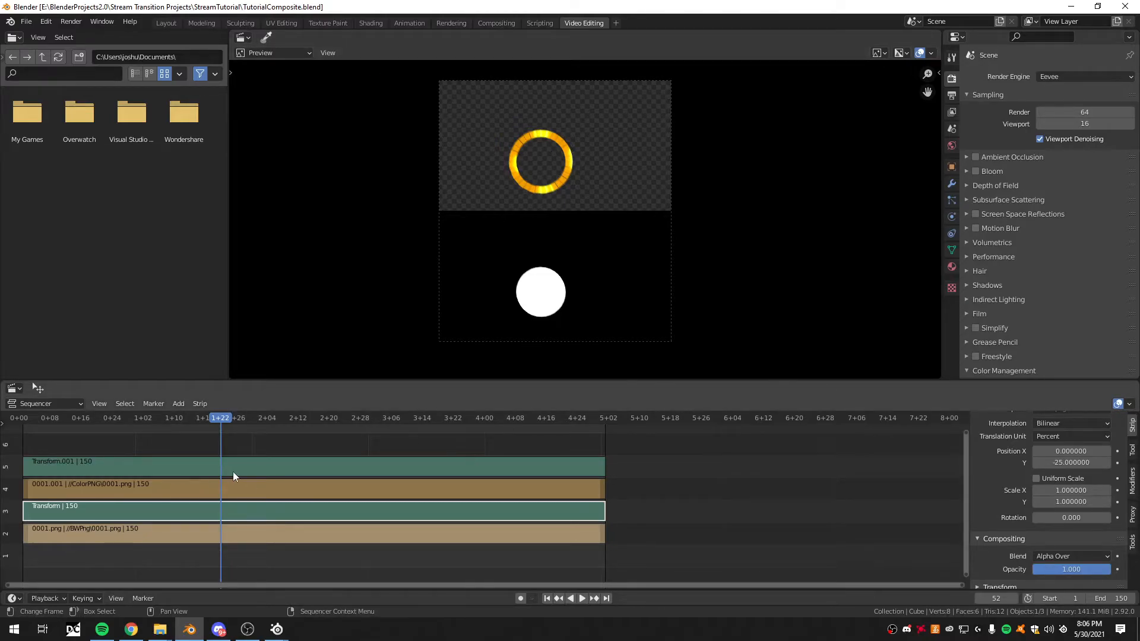
- Play and scrub the stacked composite, stopping at frame 66, and select the ColorPNG image strip
{"action": "key", "text": "space"}
{"action": "left_click_drag", "start_coordinate": [117, 421], "coordinate": [277, 429]}
{"action": "key", "text": "space"}
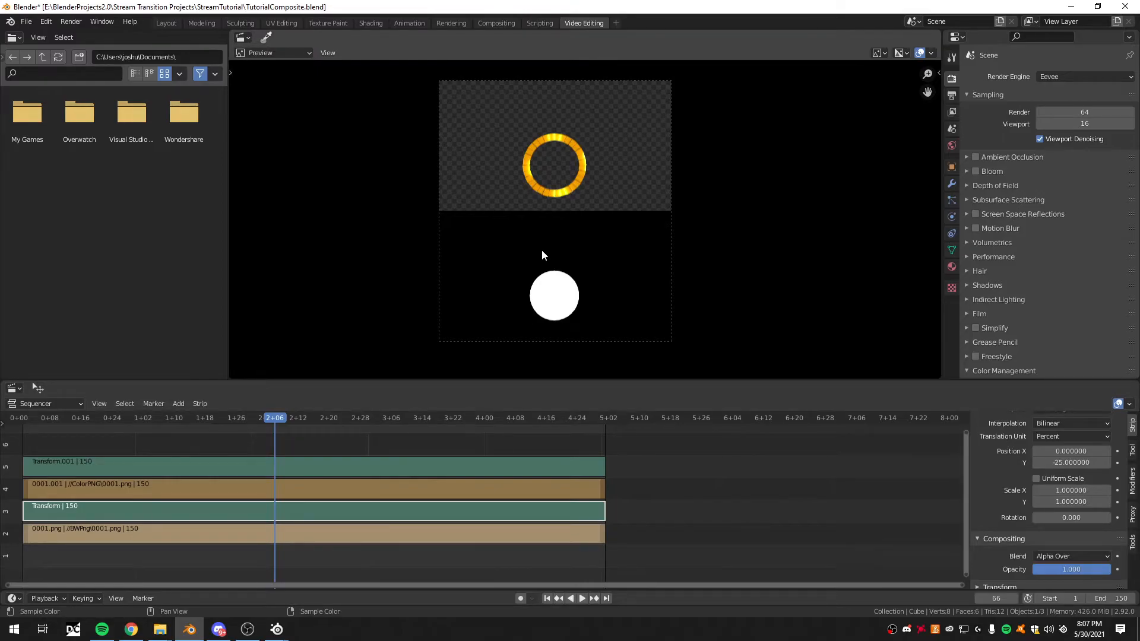
{"action": "left_click", "coordinate": [482, 486]}
- Switch to File Explorer and open the StreamTutorial folder under BlenderProjects2.0 > Stream Transition Projects on drive E
{"action": "mouse_move", "coordinate": [160, 631]}
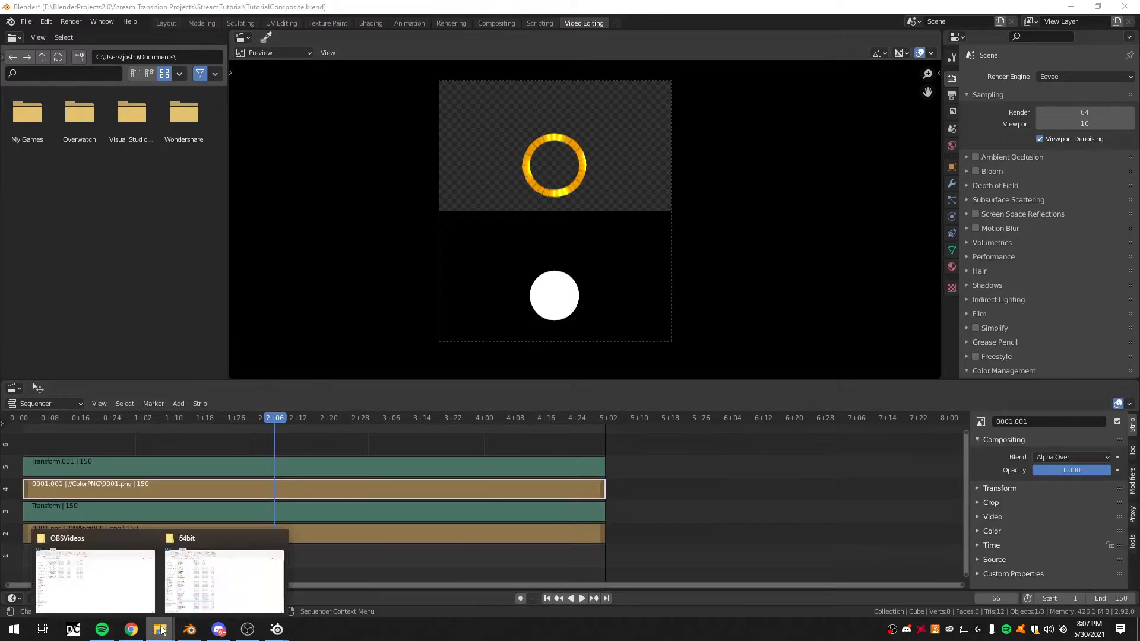
{"action": "left_click", "coordinate": [225, 581]}
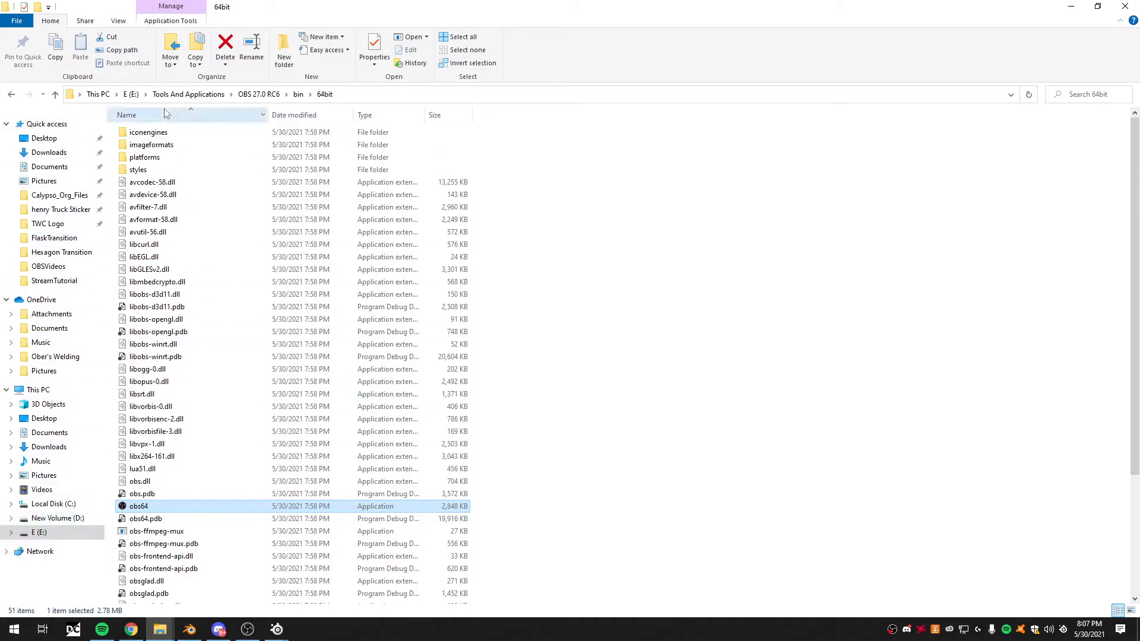
{"action": "left_click", "coordinate": [39, 533]}
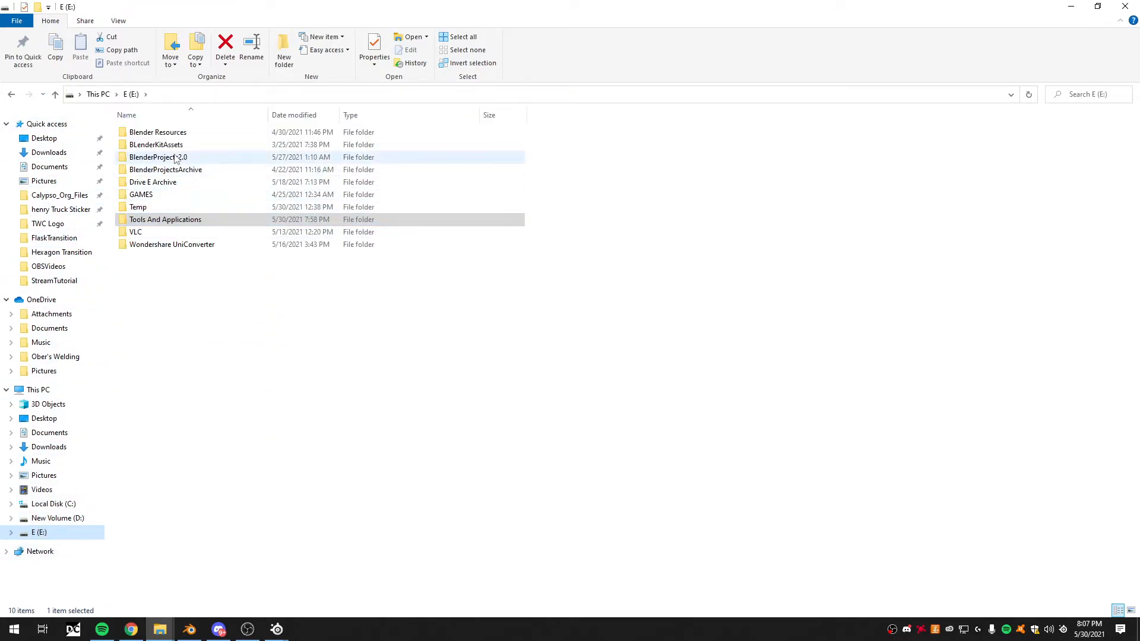
{"action": "double_click", "coordinate": [176, 159]}
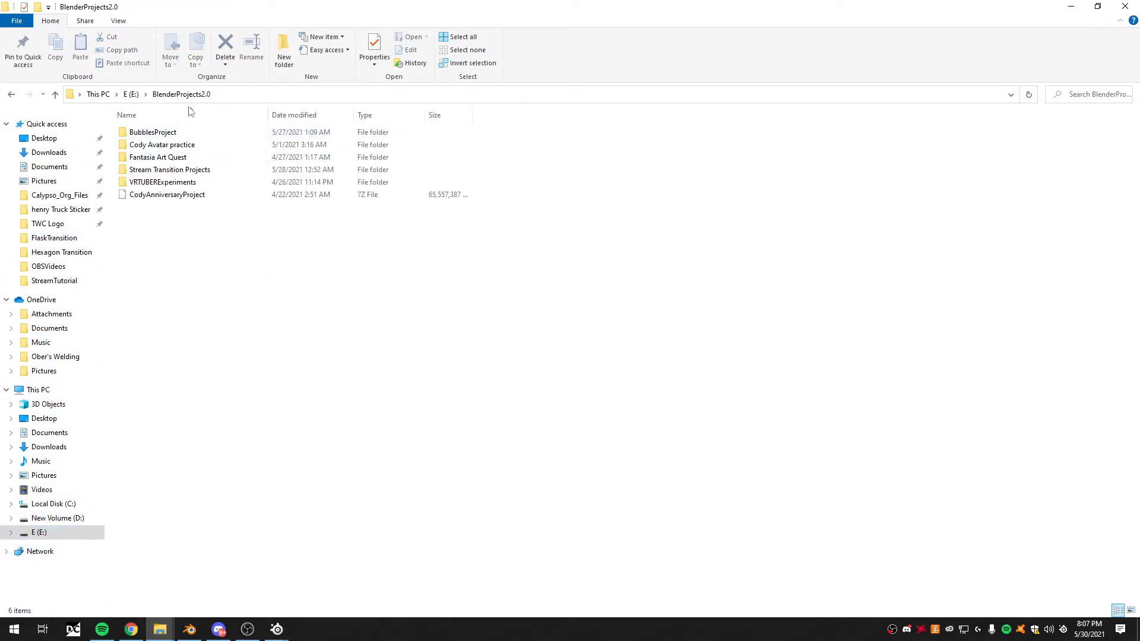
{"action": "double_click", "coordinate": [178, 170]}
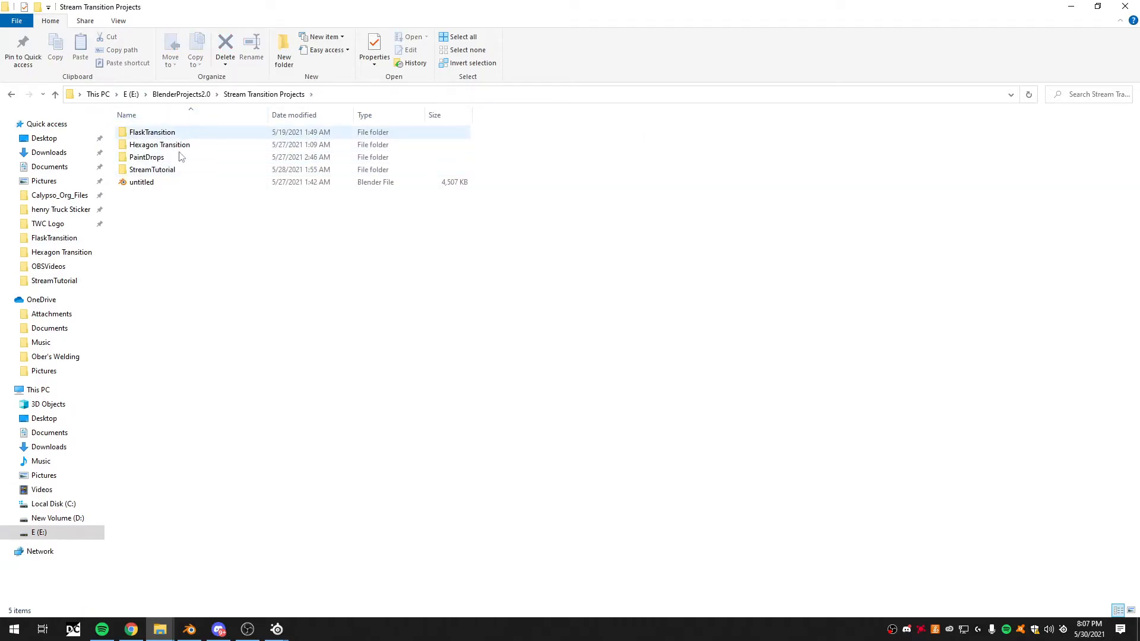
{"action": "double_click", "coordinate": [178, 170]}
- Open the ColorPNG folder, examine its rendered PNG frames, and return to Blender
{"action": "left_click", "coordinate": [173, 138]}
{"action": "left_click", "coordinate": [173, 147]}
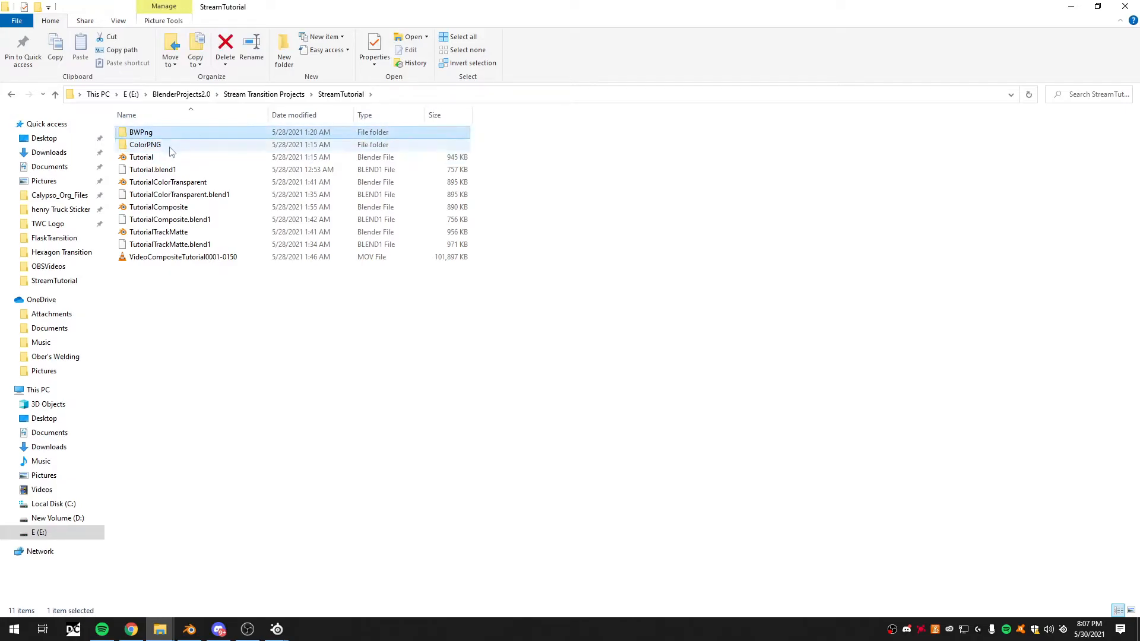
{"action": "double_click", "coordinate": [171, 146]}
{"action": "scroll", "coordinate": [630, 469], "scroll_direction": "down", "scroll_amount": 2}
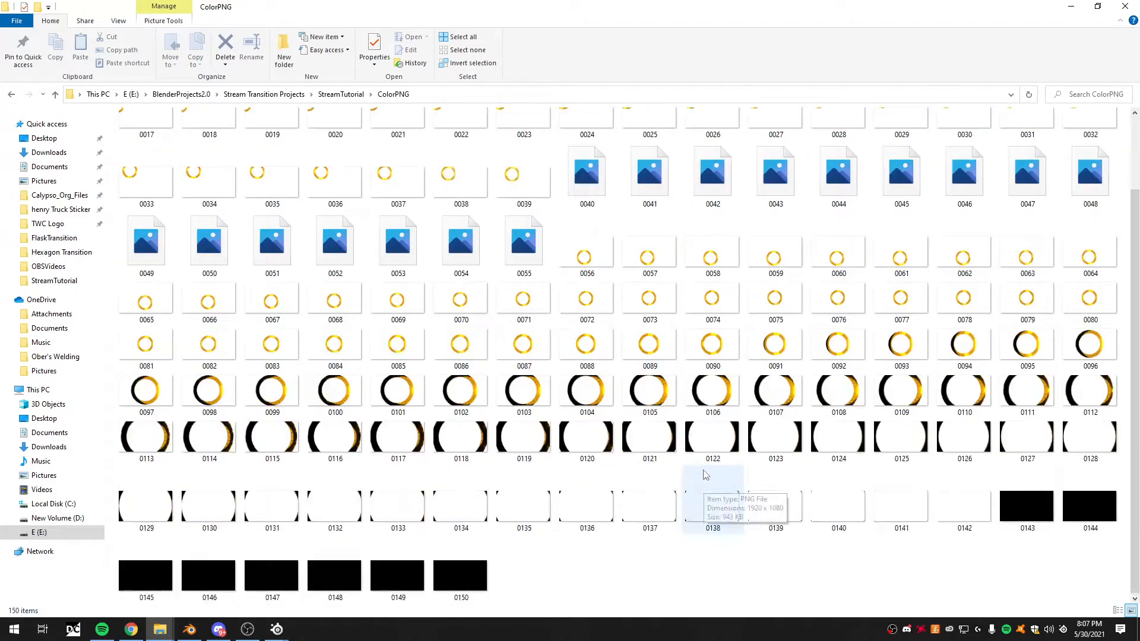
{"action": "left_click", "coordinate": [1082, 7]}
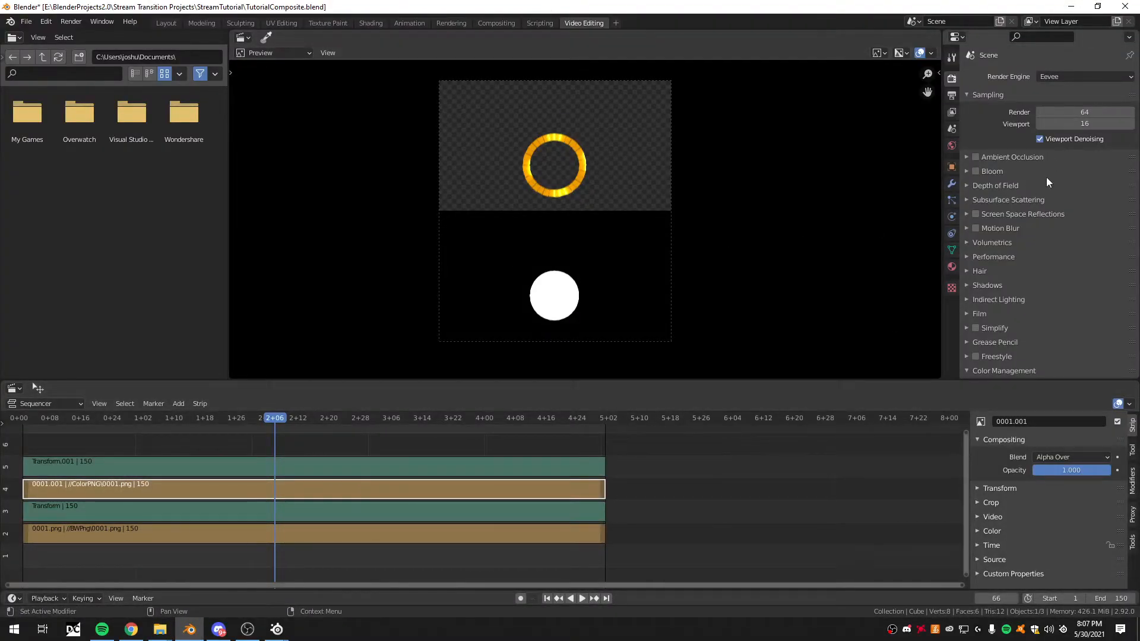
- Show the composite's output properties and examine its resolution, frame range and file format settings
{"action": "left_click", "coordinate": [952, 97]}
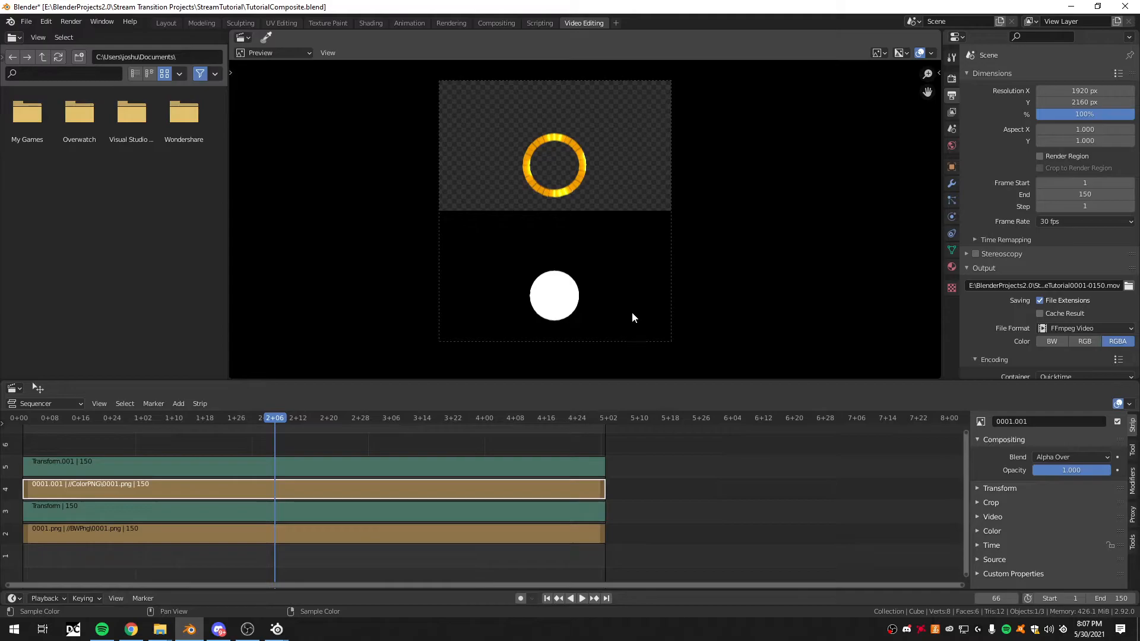
{"action": "scroll", "coordinate": [1042, 315], "scroll_direction": "down", "scroll_amount": 5}
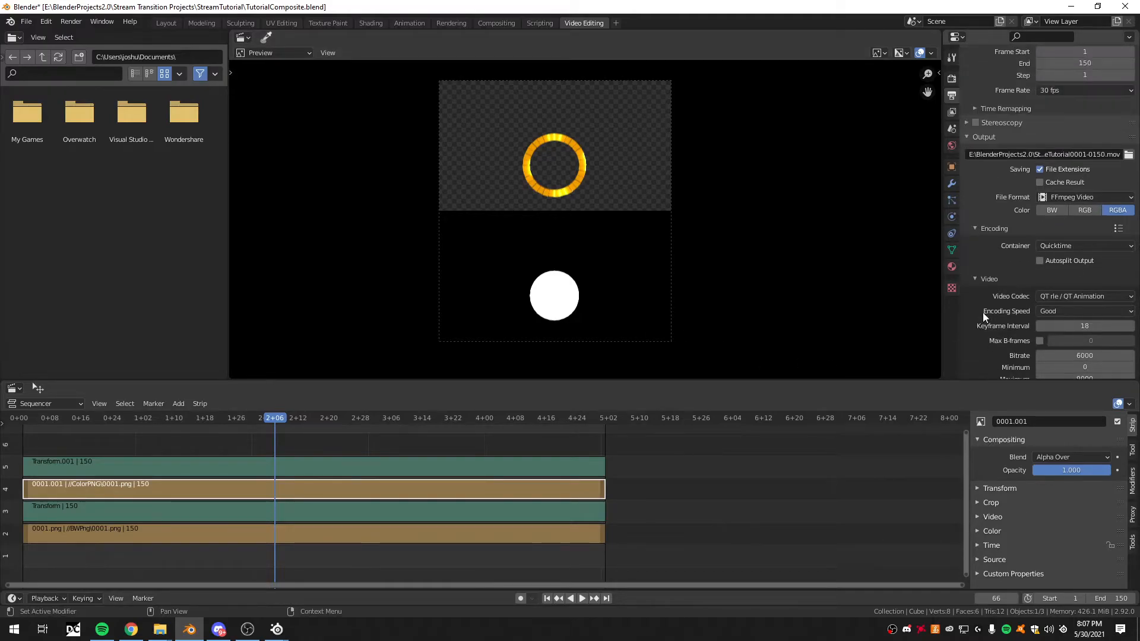
{"action": "scroll", "coordinate": [982, 312], "scroll_direction": "up", "scroll_amount": 3}
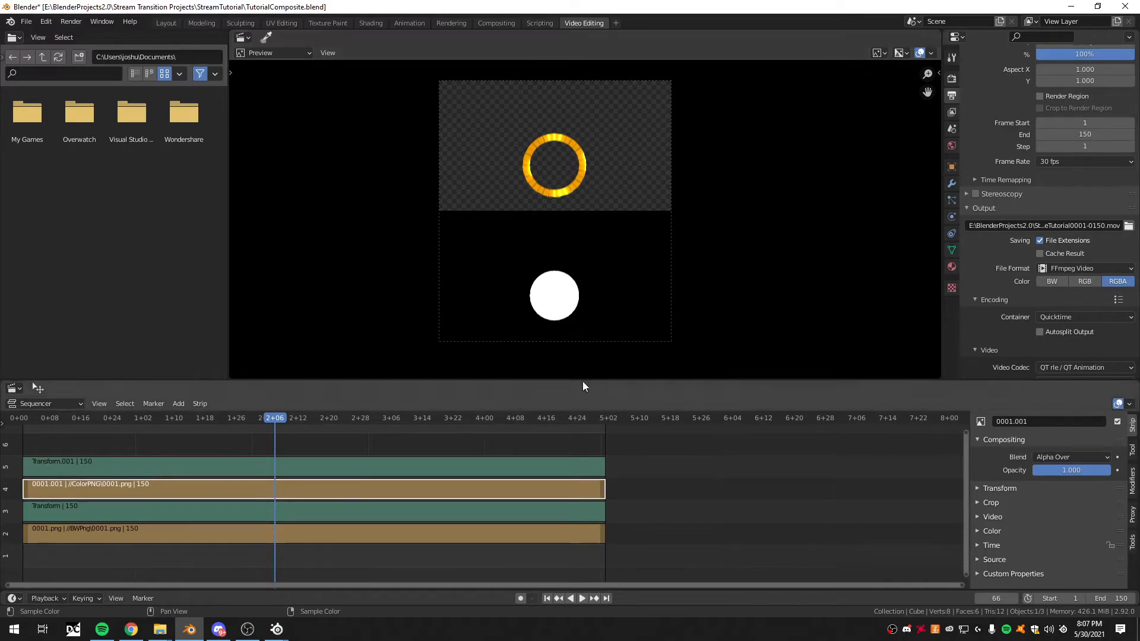
- Set the output file format to FFmpeg Video and the video codec to QT rle / QT Animation
{"action": "left_click", "coordinate": [1091, 269]}
{"action": "left_click", "coordinate": [1075, 330]}
{"action": "scroll", "coordinate": [1074, 321], "scroll_direction": "down", "scroll_amount": 2}
{"action": "left_click", "coordinate": [1060, 321]}
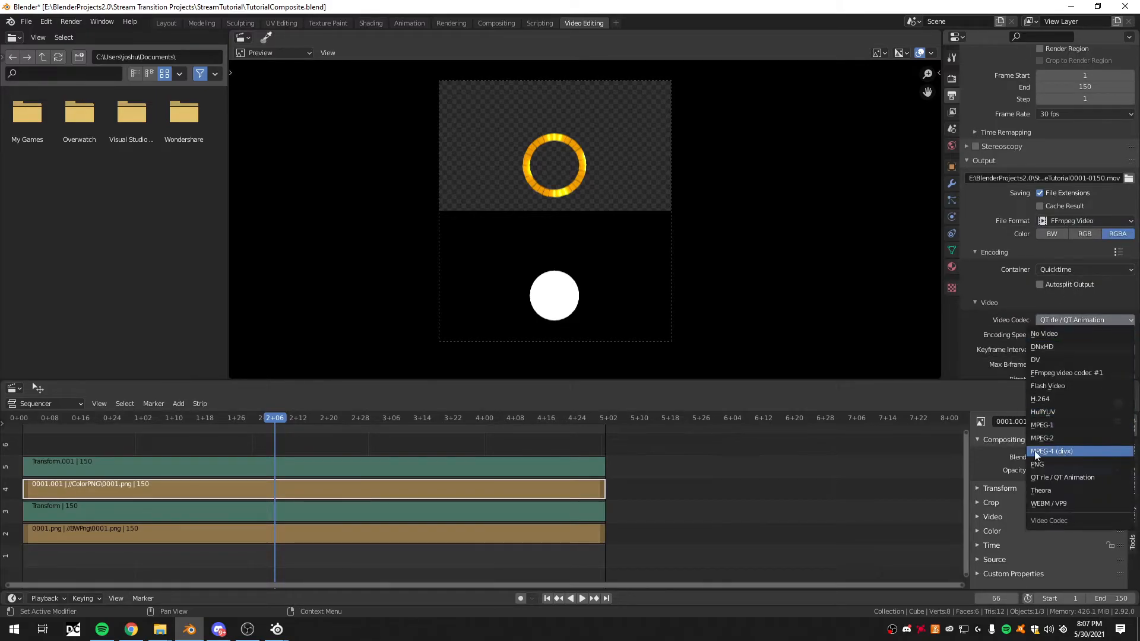
{"action": "left_click", "coordinate": [1063, 478]}
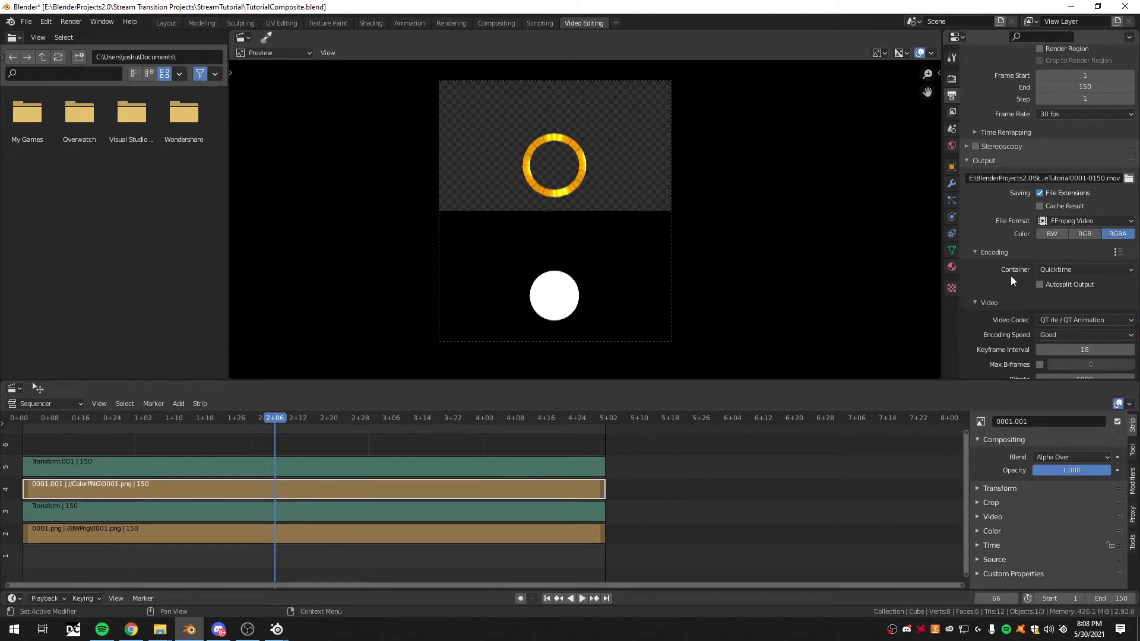
- Examine the remaining encoding settings, including the container, bitrate and audio codec
{"action": "scroll", "coordinate": [1035, 283], "scroll_direction": "down", "scroll_amount": 5}
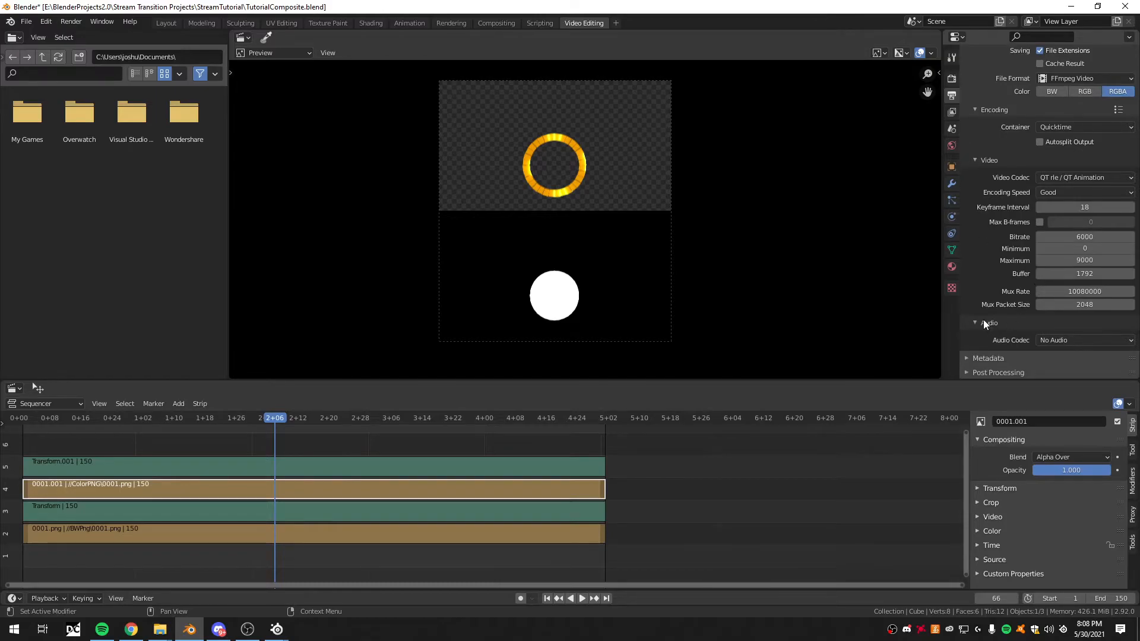
{"action": "scroll", "coordinate": [1013, 324], "scroll_direction": "up", "scroll_amount": 9}
{"action": "scroll", "coordinate": [1015, 321], "scroll_direction": "down", "scroll_amount": 4}
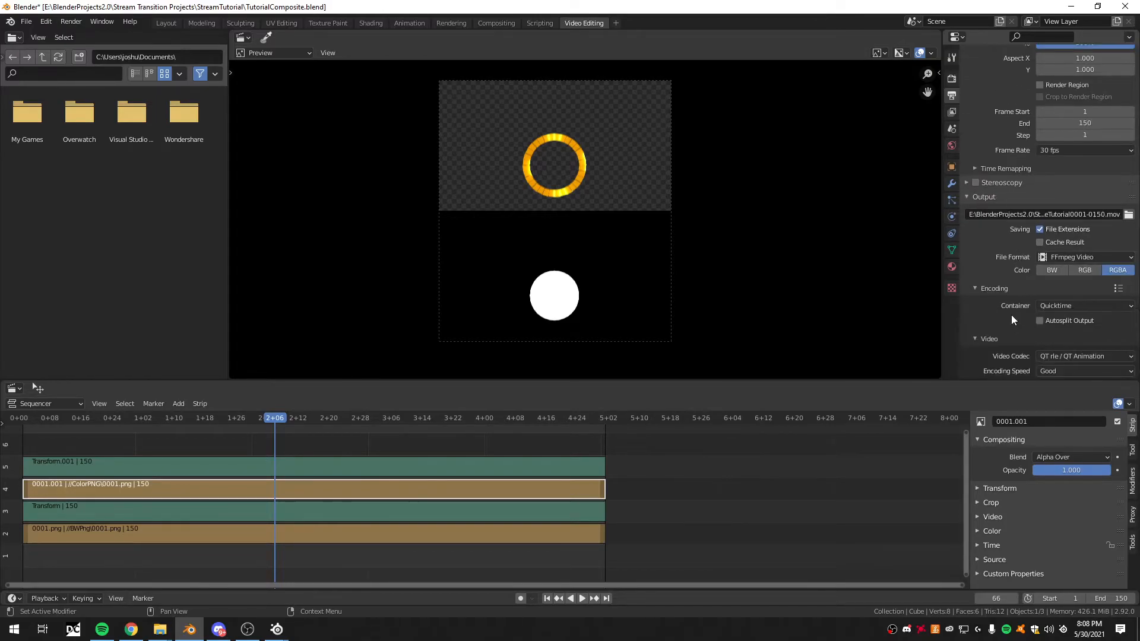
{"action": "scroll", "coordinate": [1007, 317], "scroll_direction": "up", "scroll_amount": 1}
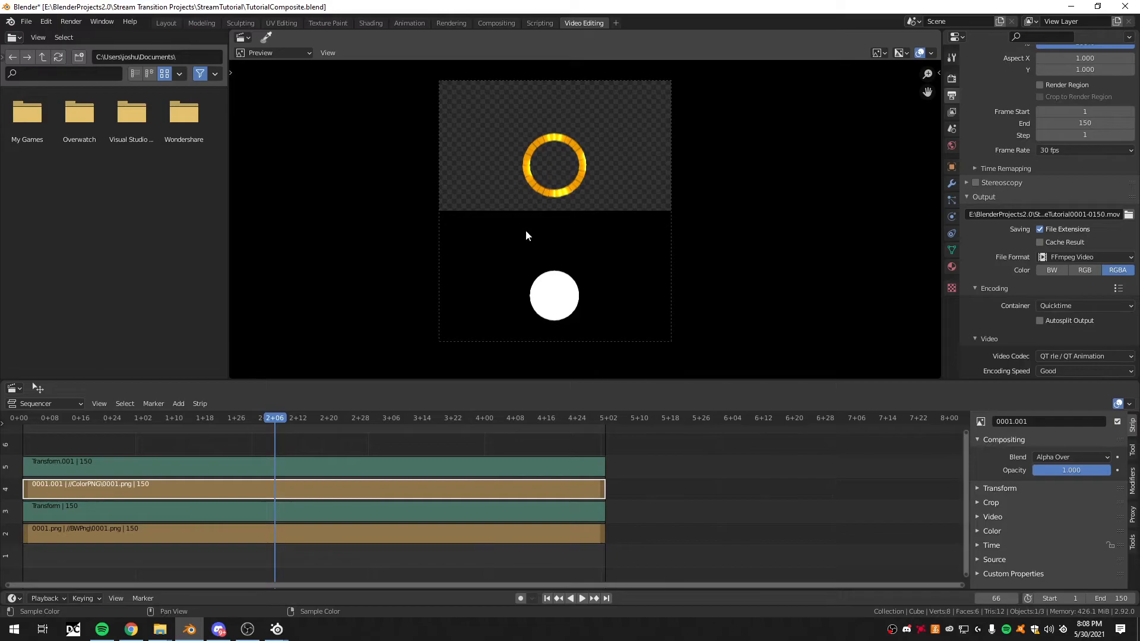
- Switch to File Explorer and select the rendered VideoCompositeTutorial0001-0150 MOV file in the StreamTutorial folder
{"action": "mouse_move", "coordinate": [156, 634]}
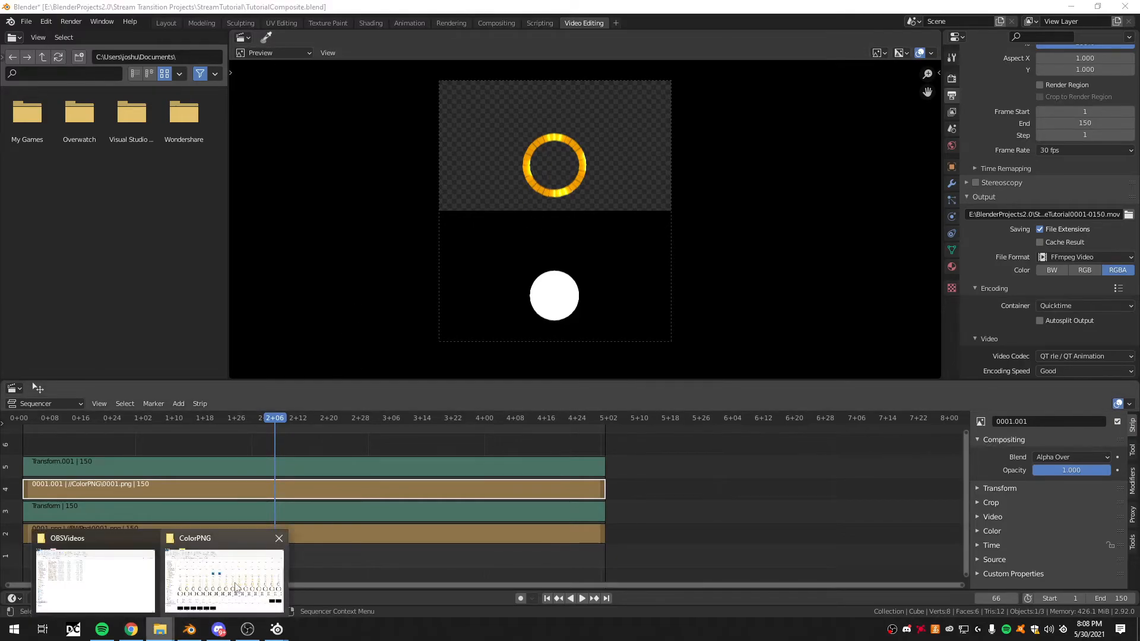
{"action": "left_click", "coordinate": [228, 578]}
{"action": "left_click", "coordinate": [55, 95]}
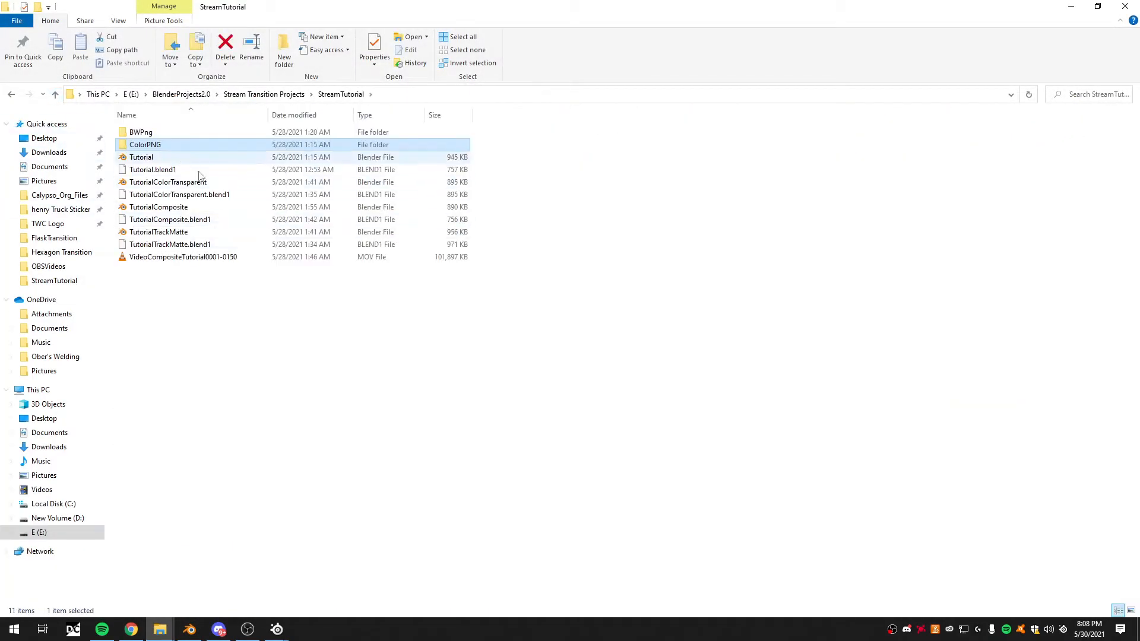
{"action": "left_click", "coordinate": [178, 257]}
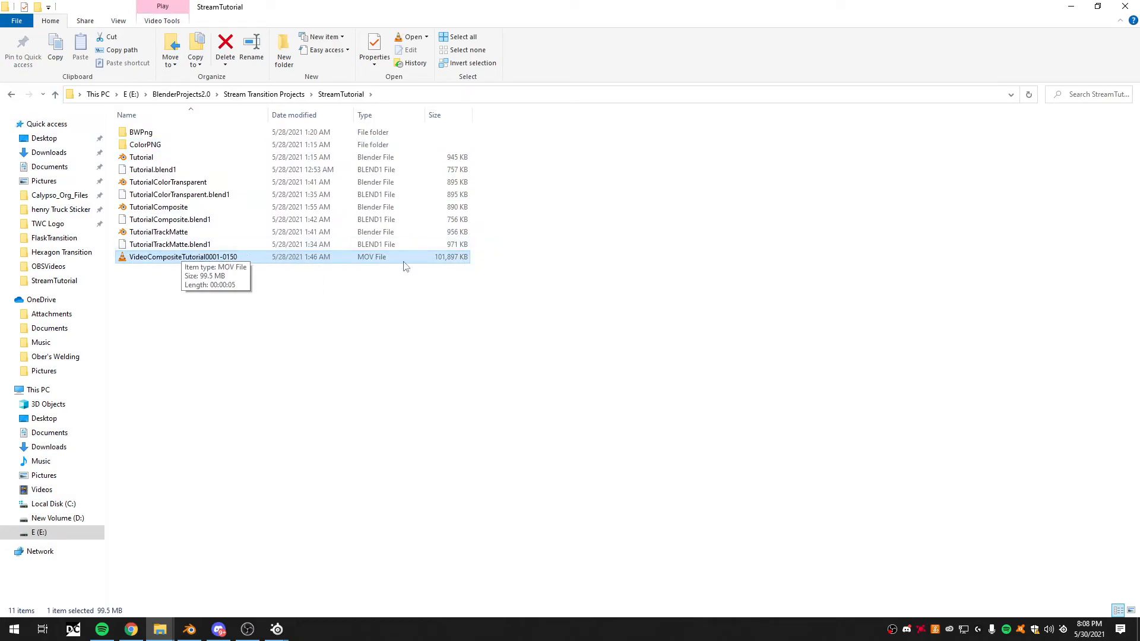
- Bring OBS on screen, open the Stinger transition's properties, and place the dialog beside the main OBS window
{"action": "left_click_drag", "start_coordinate": [1139, 84], "coordinate": [618, 25]}
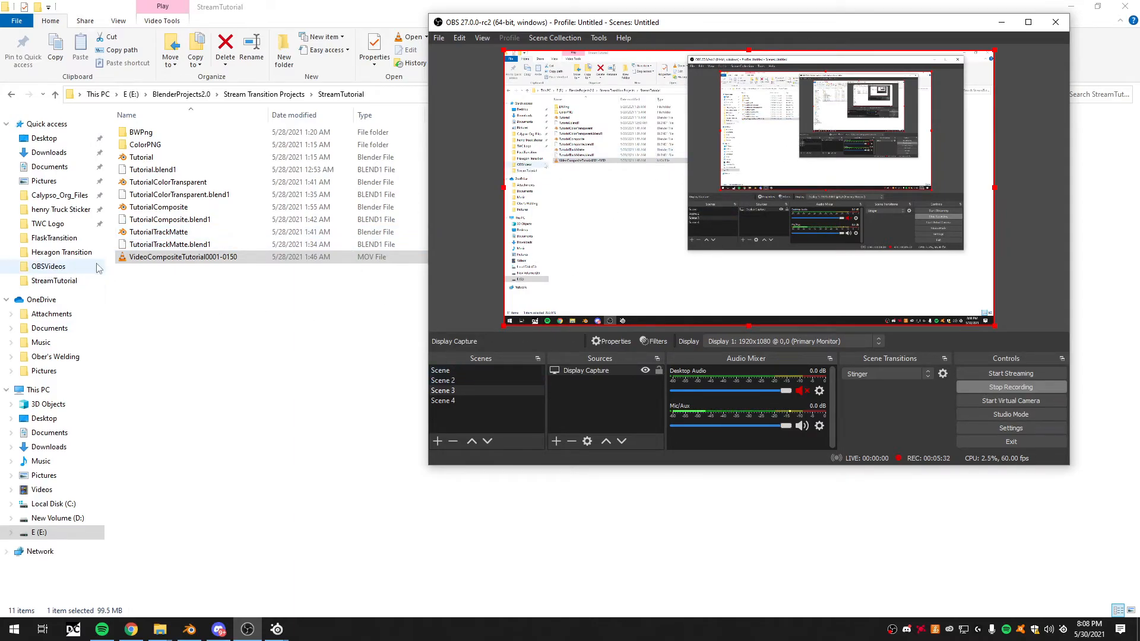
{"action": "left_click", "coordinate": [945, 374]}
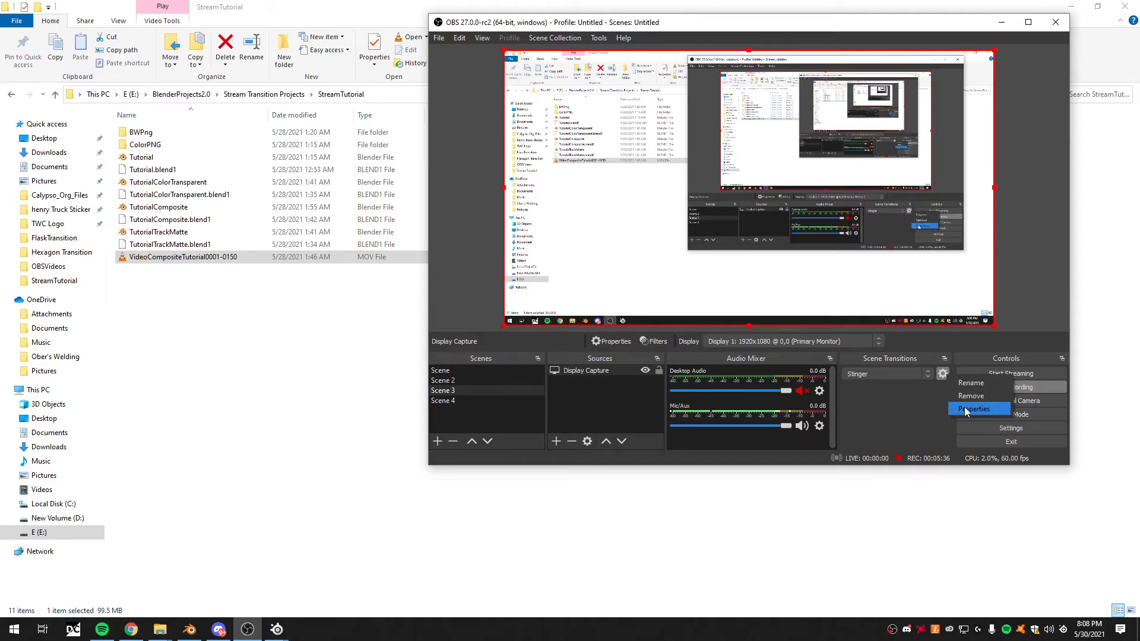
{"action": "left_click", "coordinate": [966, 410]}
{"action": "left_click_drag", "start_coordinate": [707, 24], "coordinate": [192, 52]}
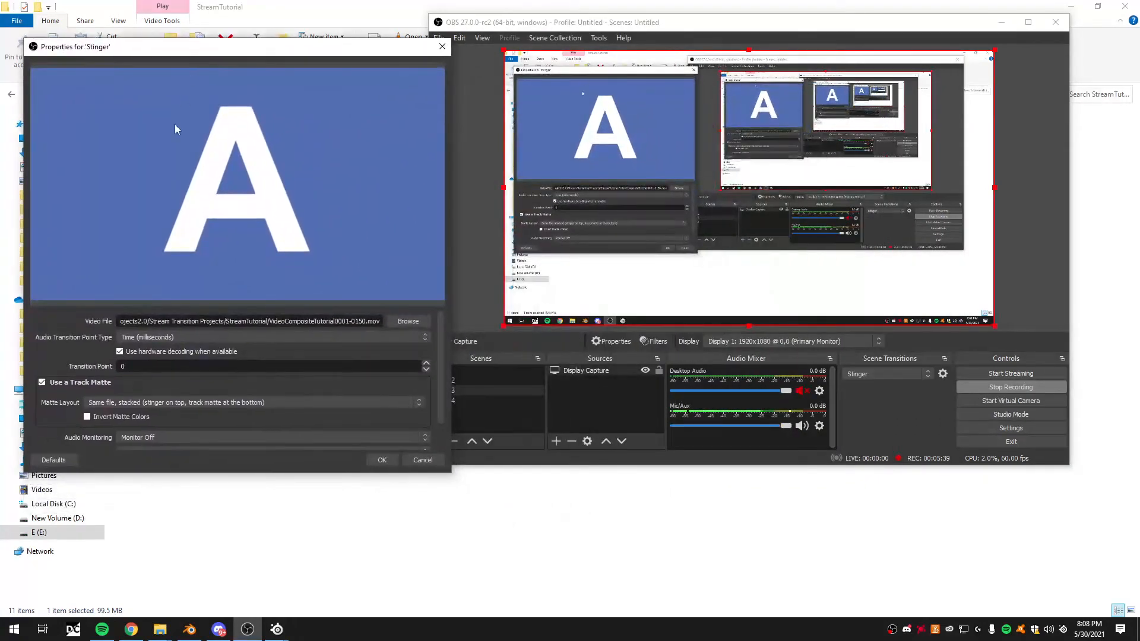
- Toggle Use a Track Matte off and back on, and choose the matte layout "Same file, stacked (stinger on top, track matte at the bottom)"
{"action": "left_click", "coordinate": [41, 383]}
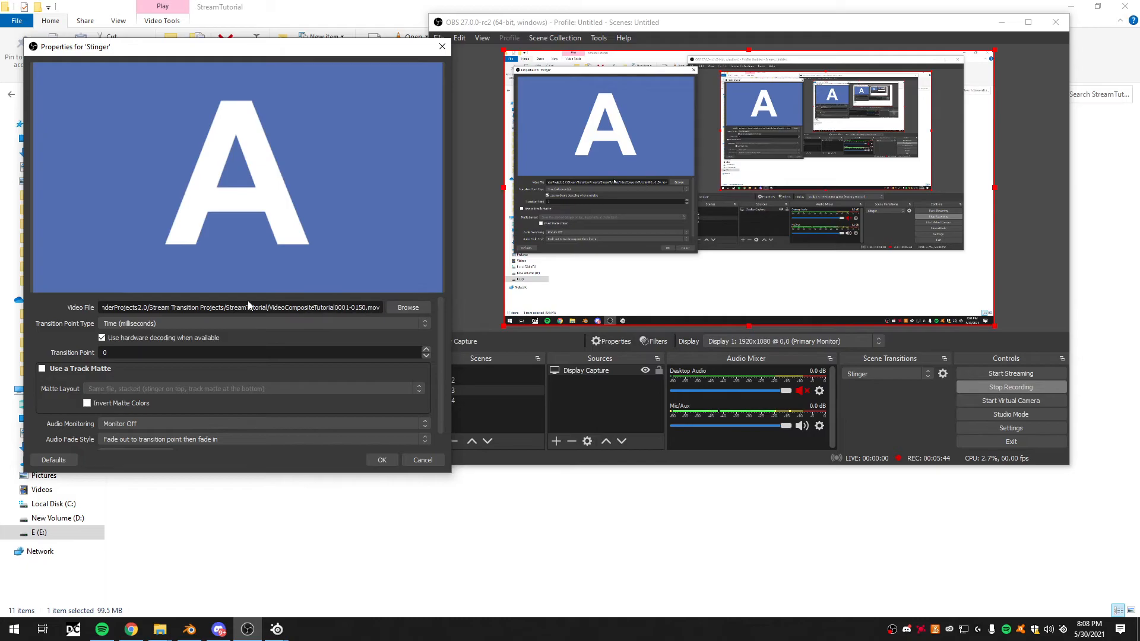
{"action": "left_click", "coordinate": [43, 369]}
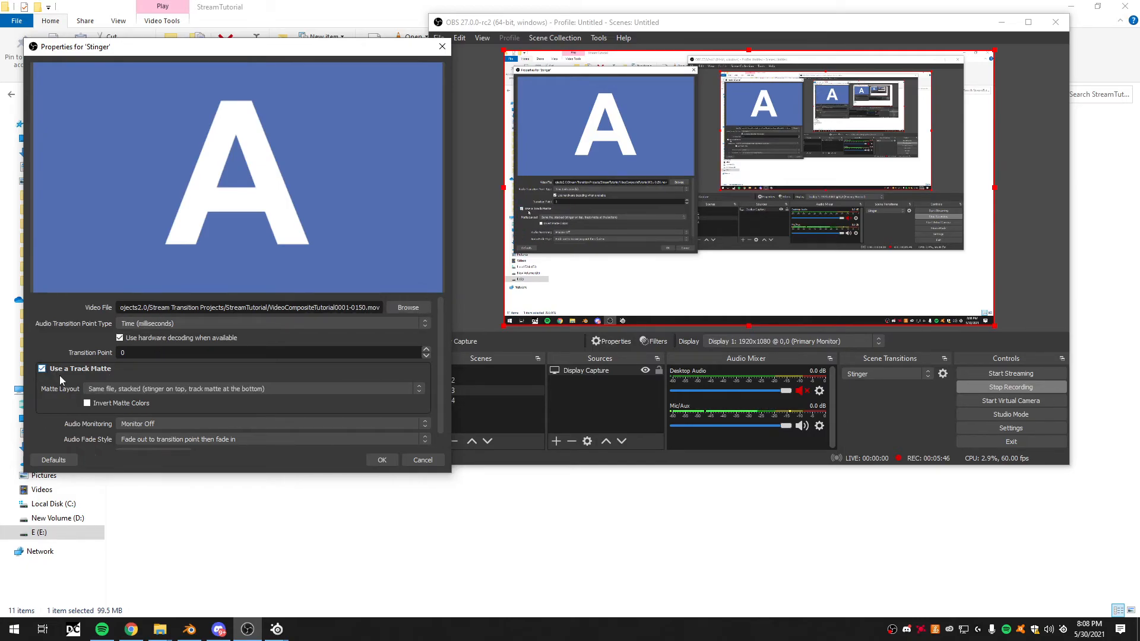
{"action": "left_click", "coordinate": [148, 389]}
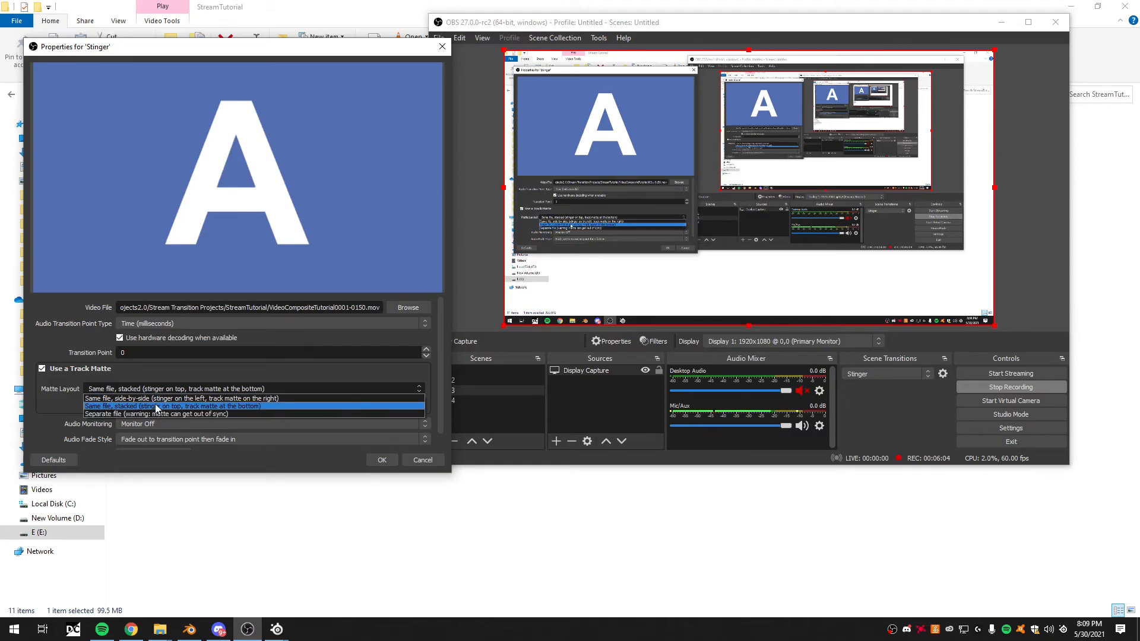
{"action": "left_click", "coordinate": [218, 407]}
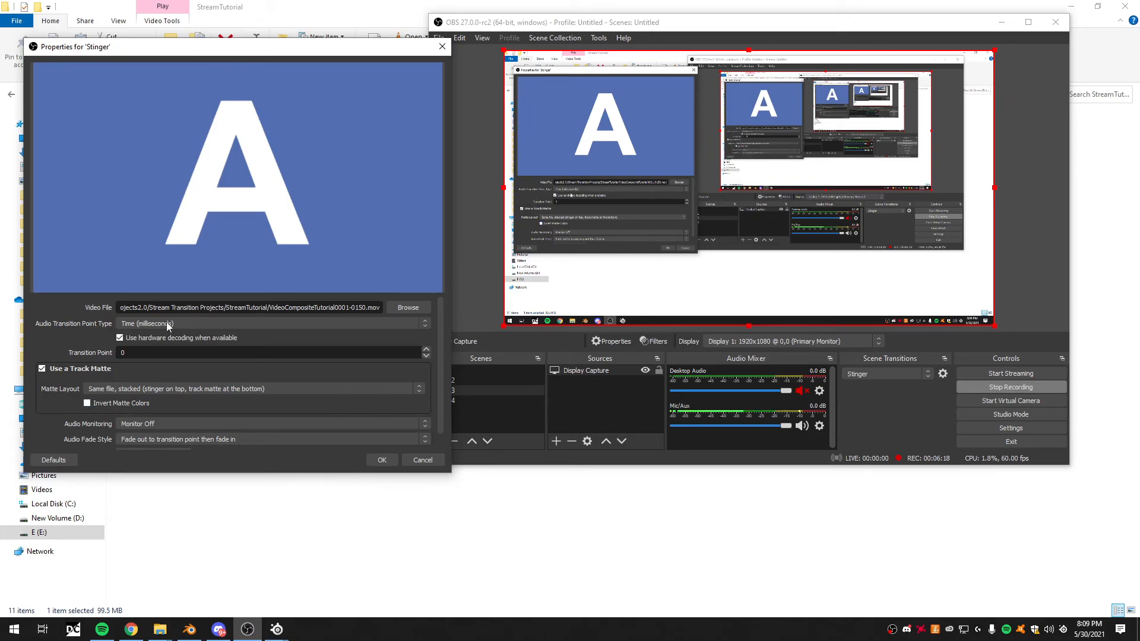
- Preview the stinger transition with its track matte and accept the transition properties
{"action": "scroll", "coordinate": [122, 402], "scroll_direction": "down", "scroll_amount": 1}
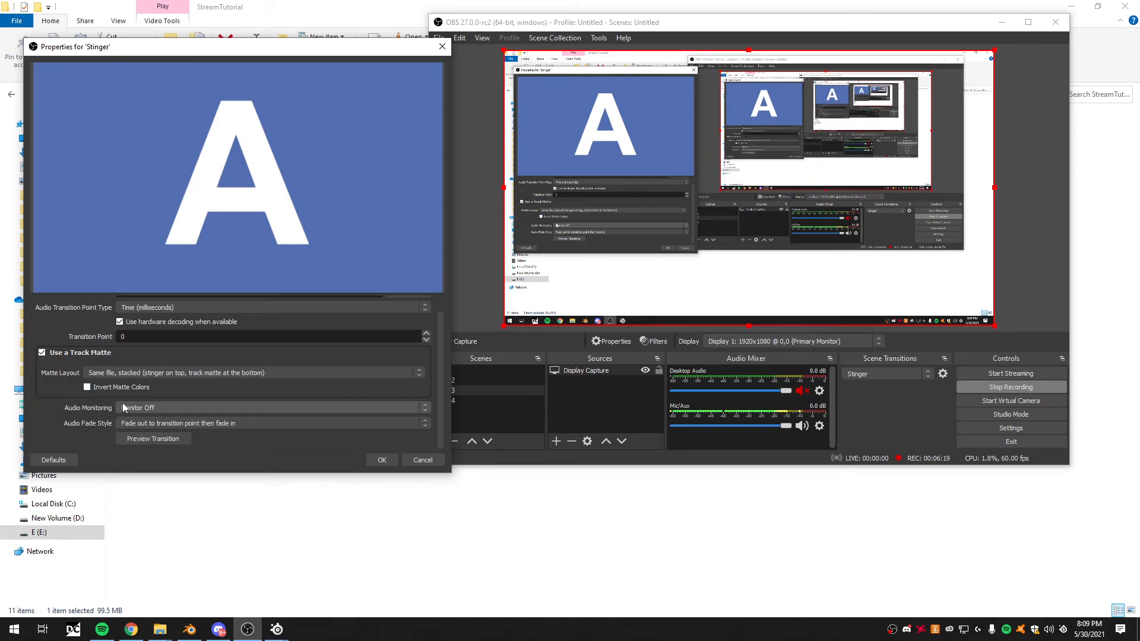
{"action": "left_click", "coordinate": [154, 439]}
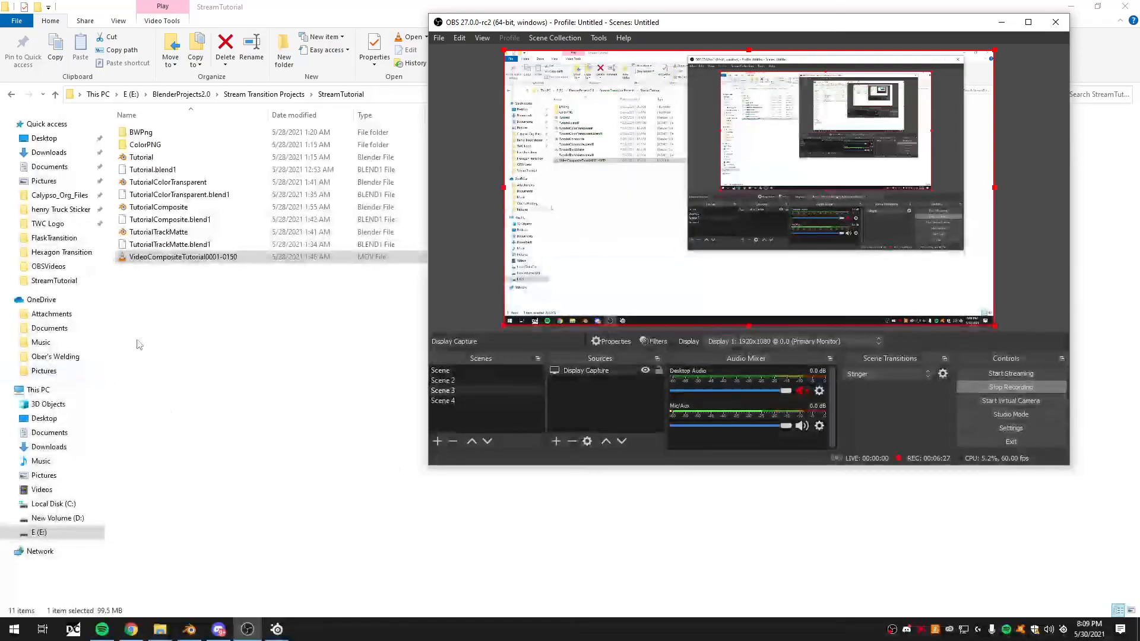
{"action": "left_click", "coordinate": [381, 460]}
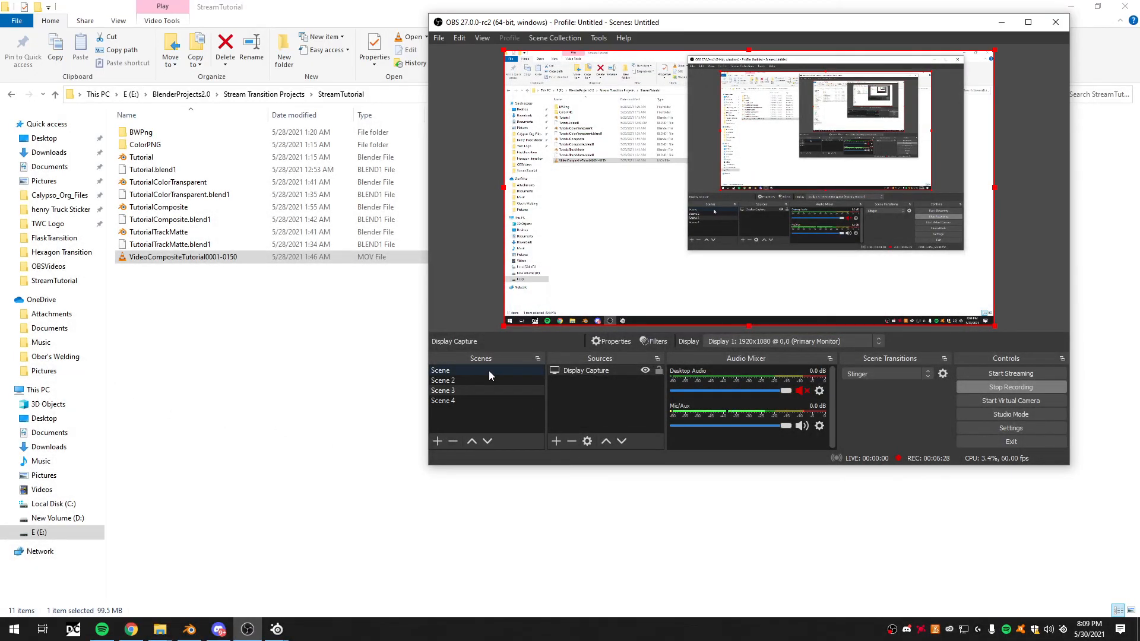